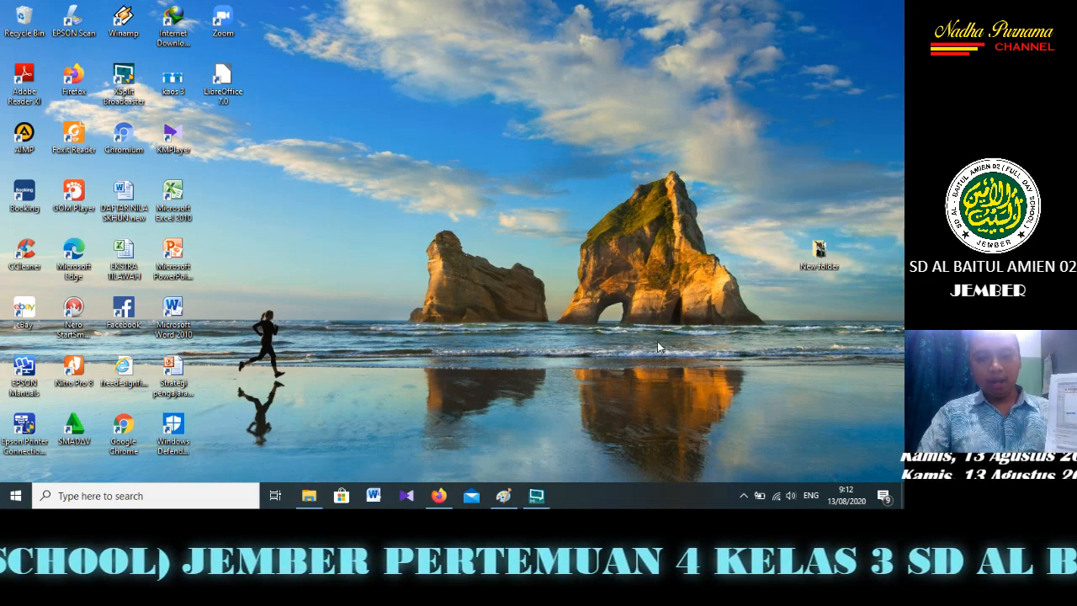
Switch to Paint, activate the Fill with color tool and set Color 2 to red
click(503, 496)
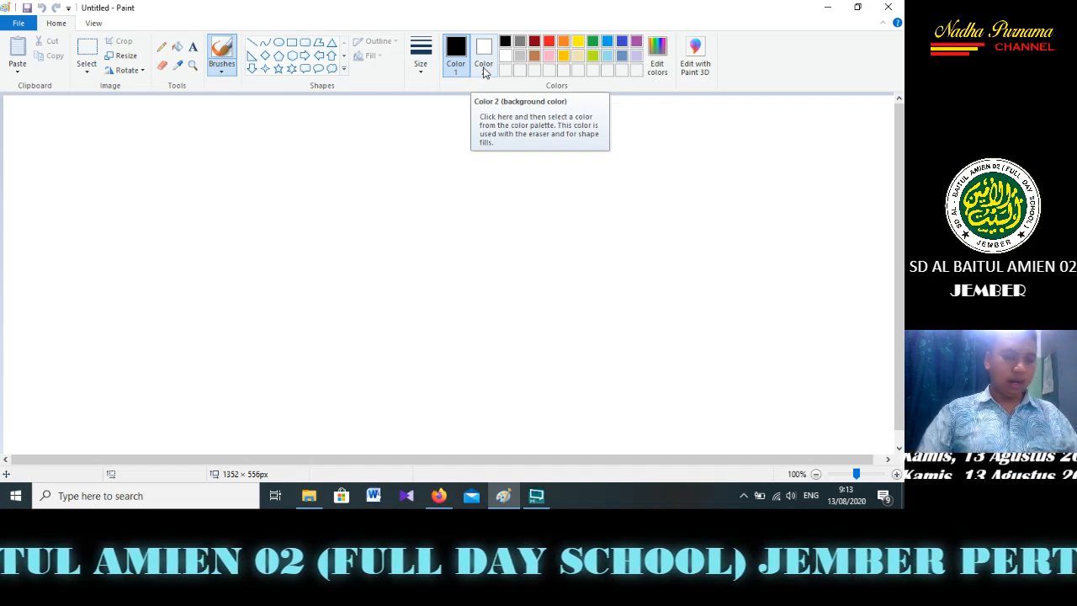
click(176, 48)
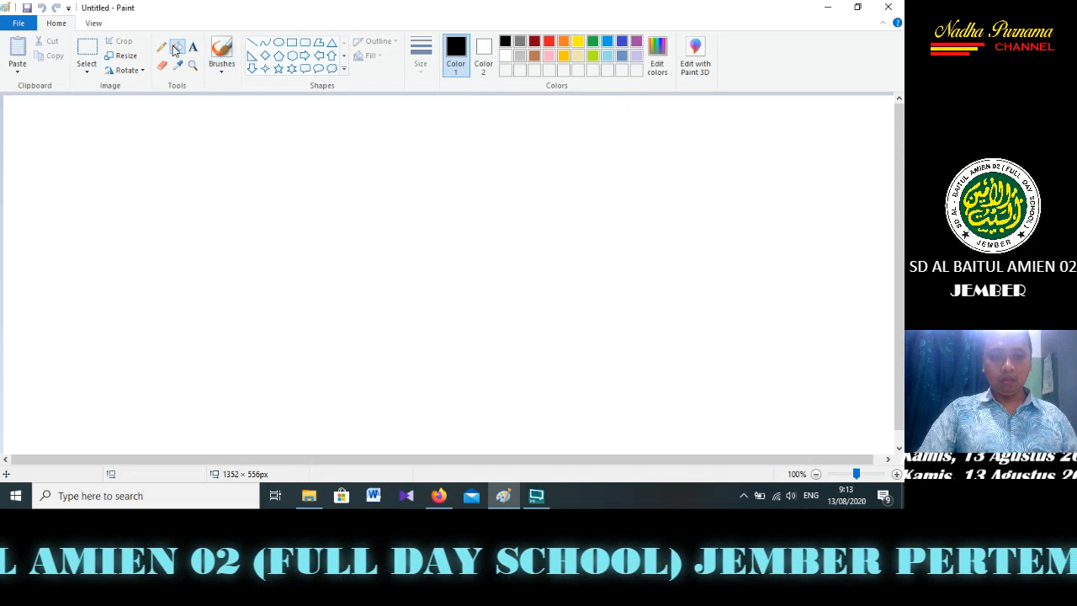
right_click(550, 45)
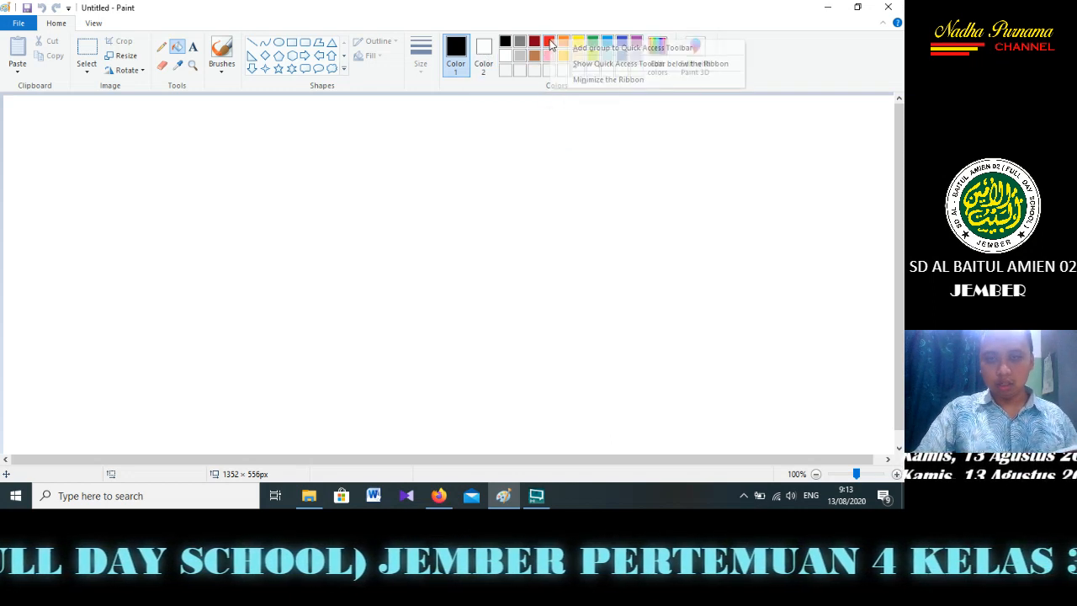
right_click(551, 44)
click(530, 44)
click(549, 42)
Flood-fill the whole canvas alternately with black from Color 1 and red from Color 2
click(464, 180)
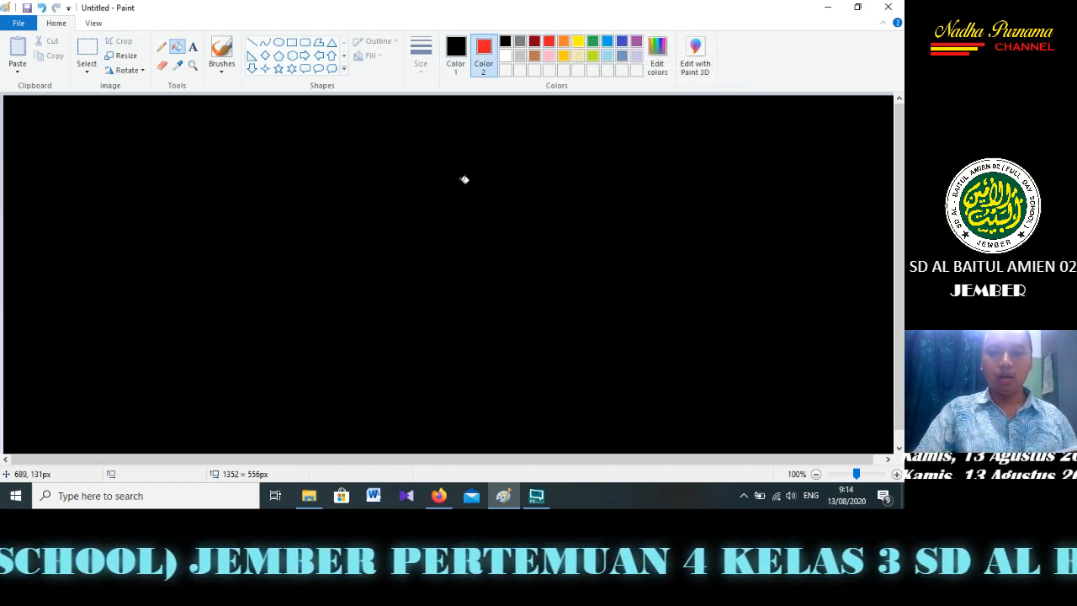
right_click(463, 179)
click(463, 179)
right_click(463, 180)
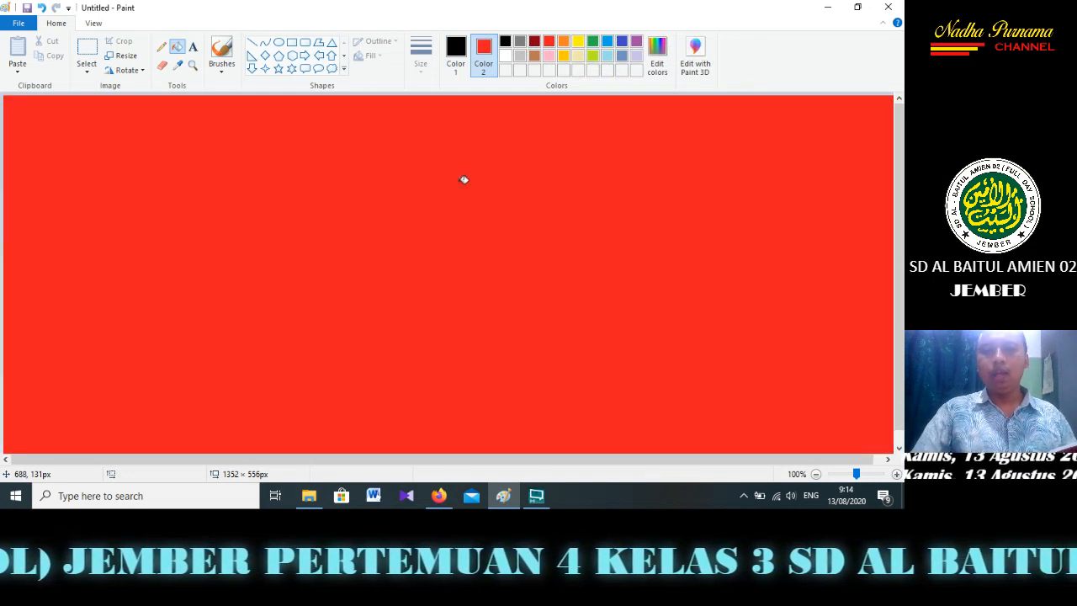
click(464, 180)
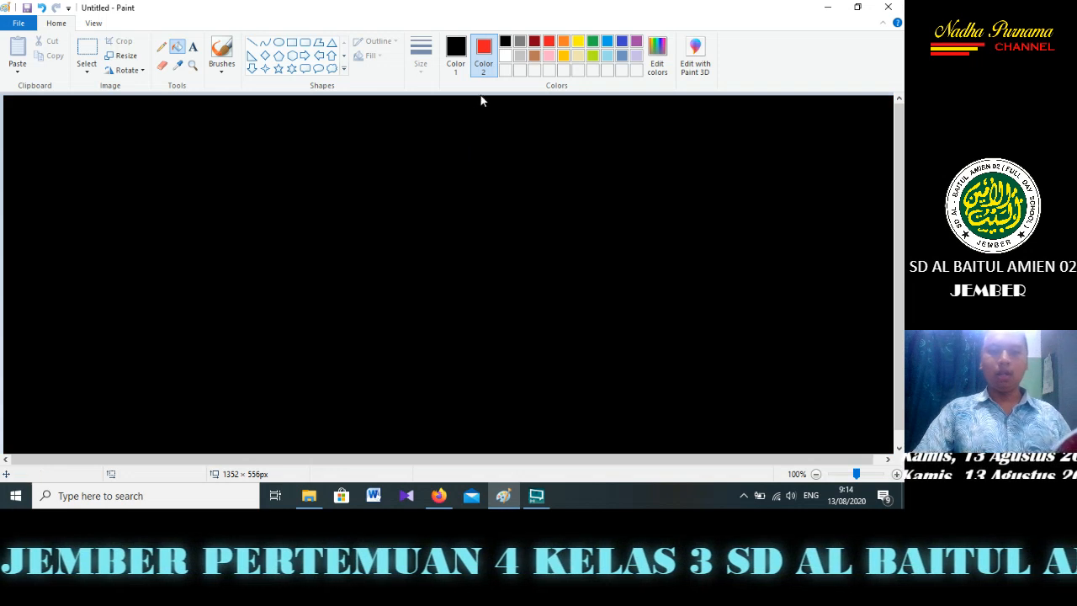
Set Color 2 to yellow and Color 1 to dark blue, and flood-fill the canvas with blue followed by yellow
click(580, 42)
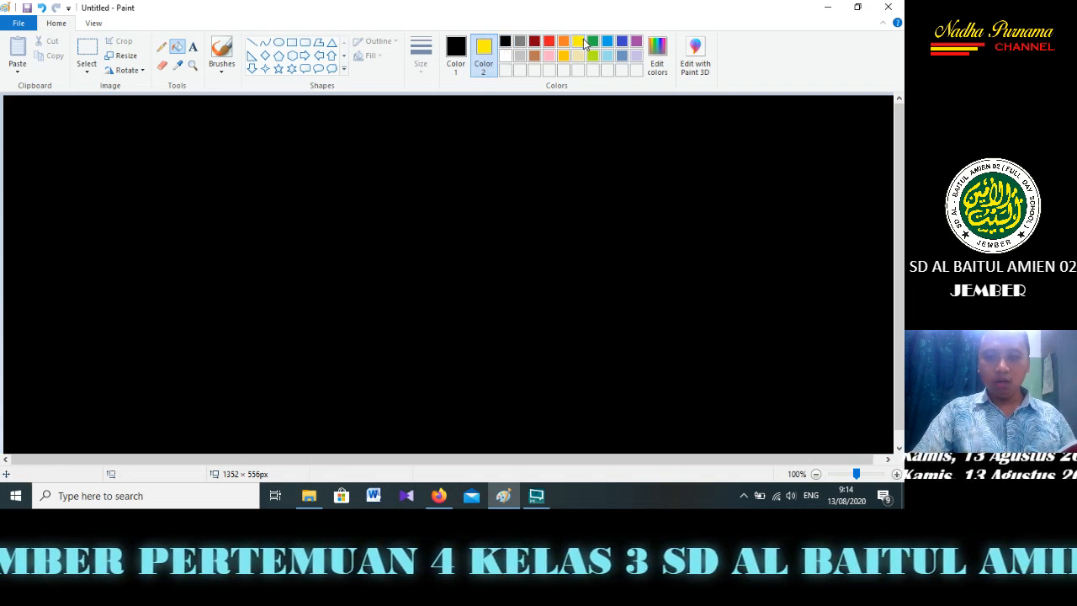
click(456, 52)
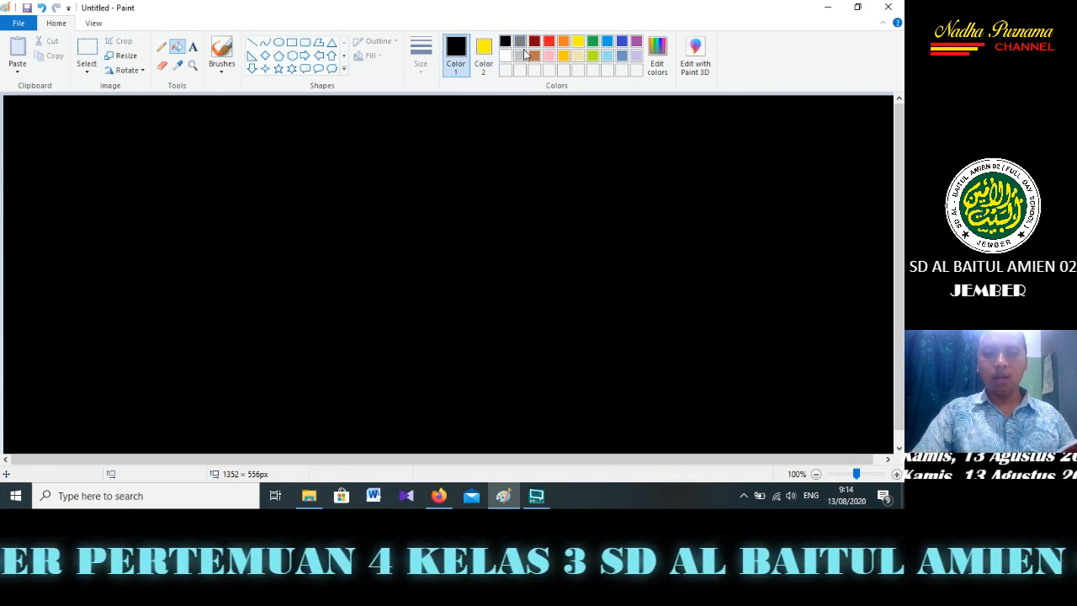
click(622, 43)
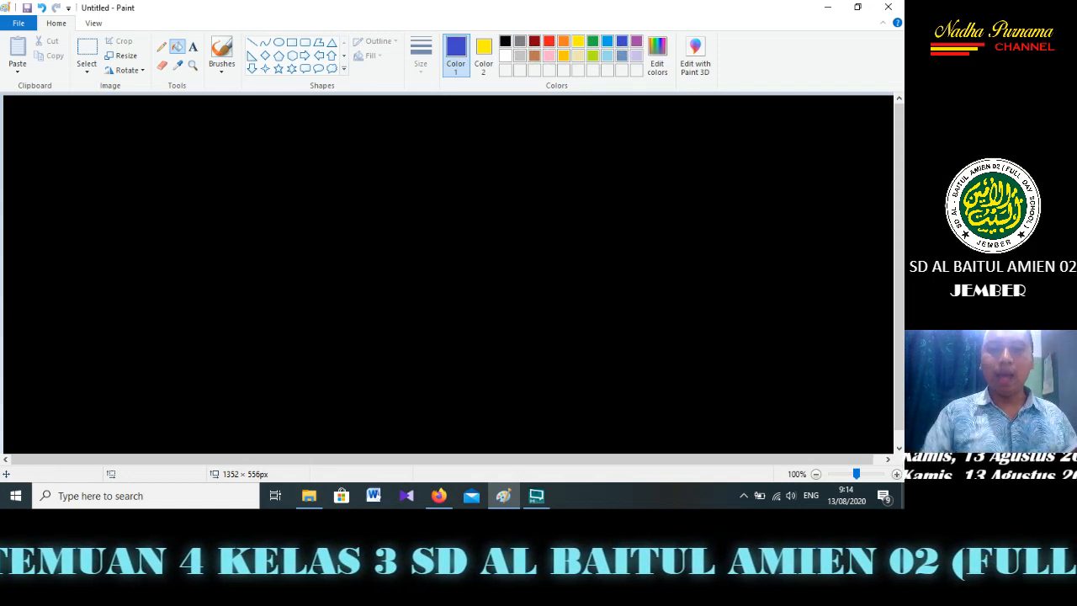
click(543, 297)
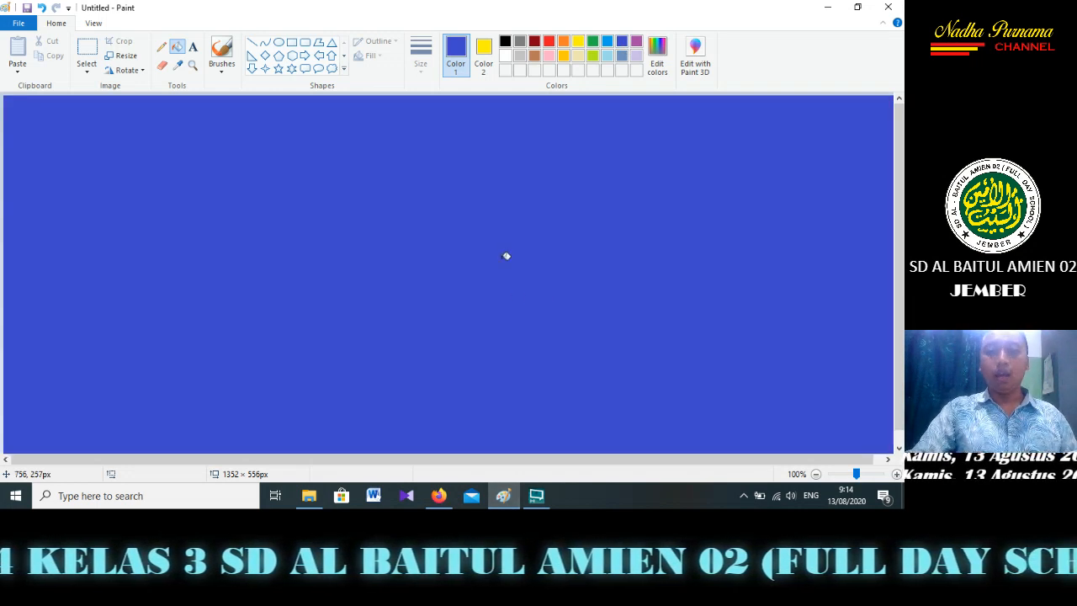
right_click(481, 192)
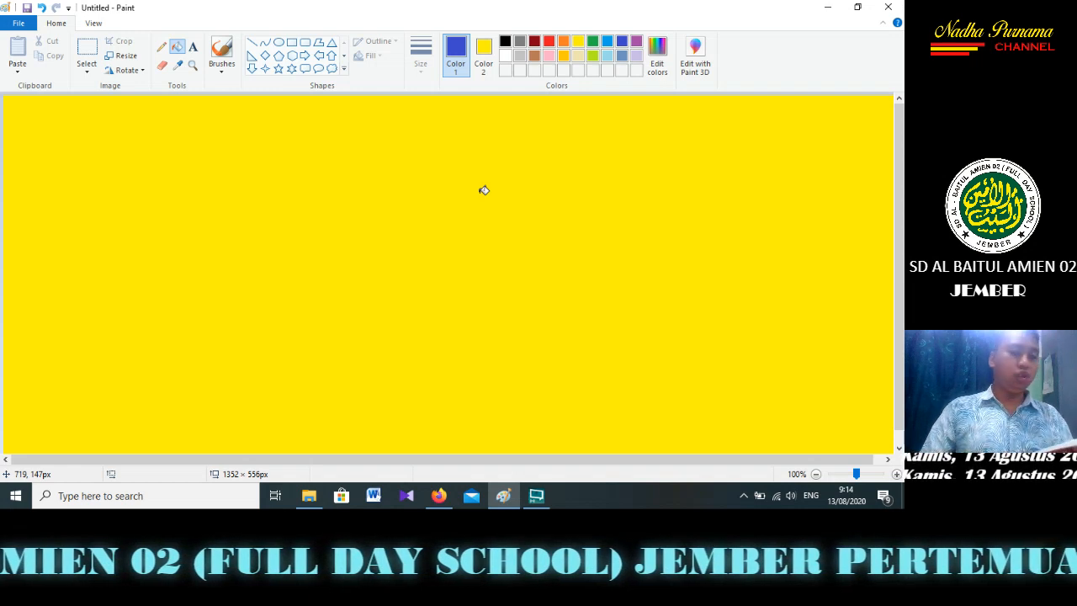
Flood-fill the canvas with white, and set Color 2 to white and Color 1 to orange
click(89, 71)
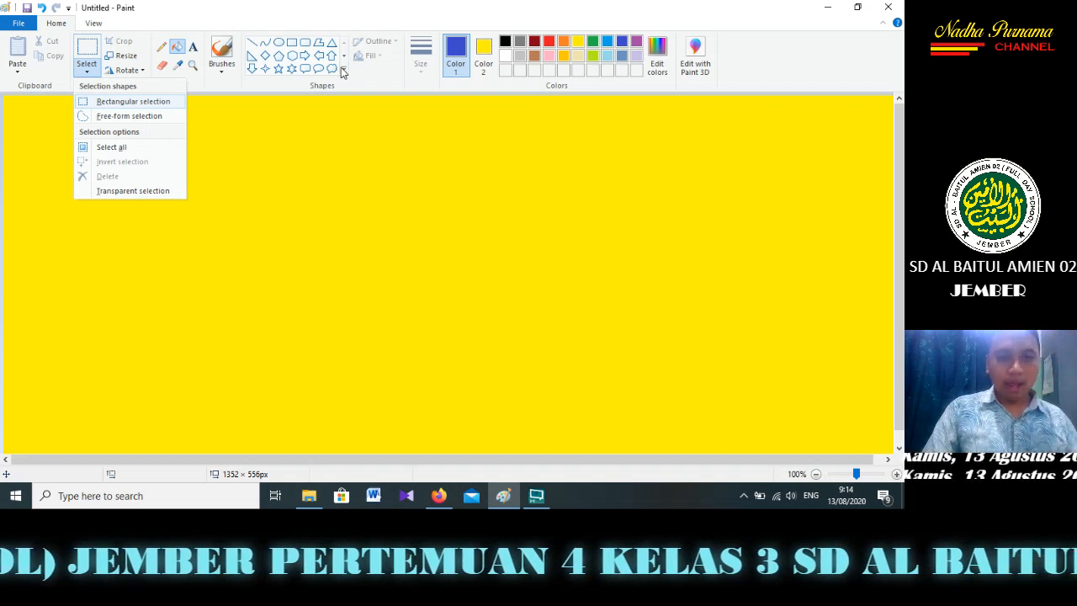
click(178, 50)
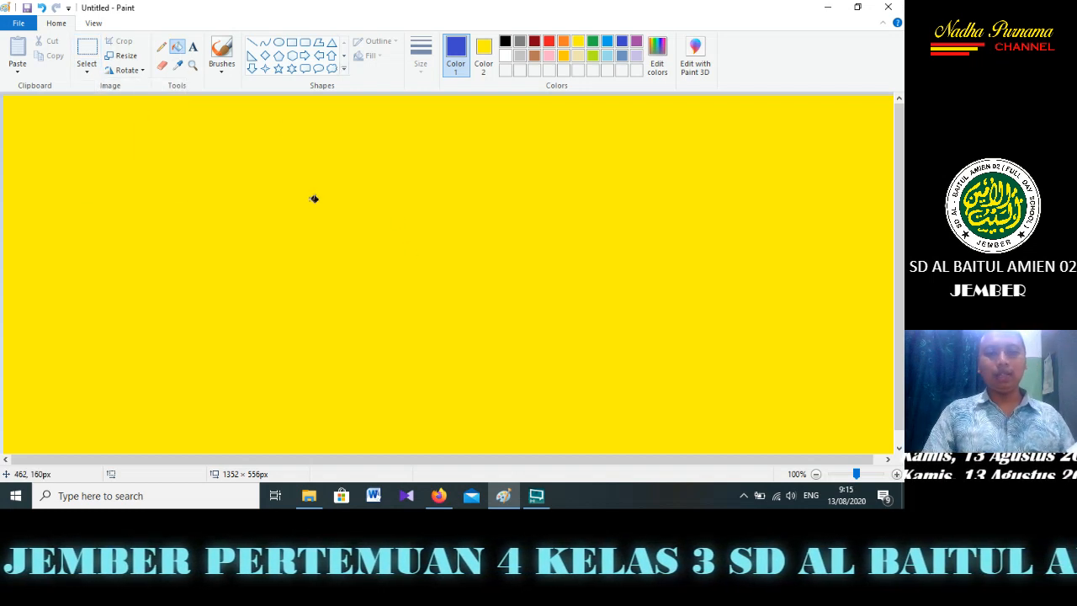
click(505, 56)
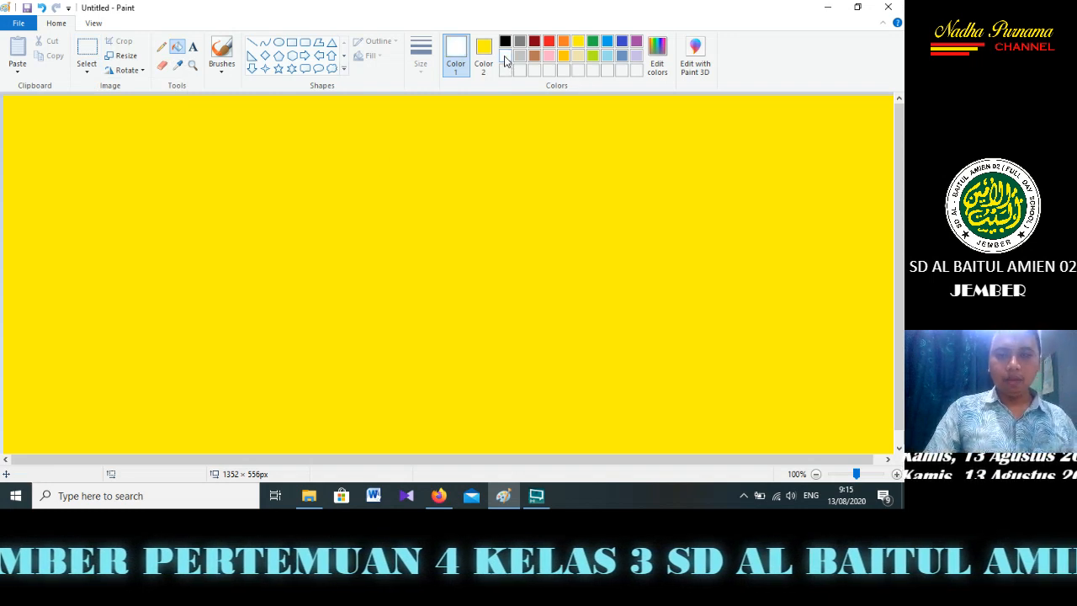
click(445, 129)
click(485, 57)
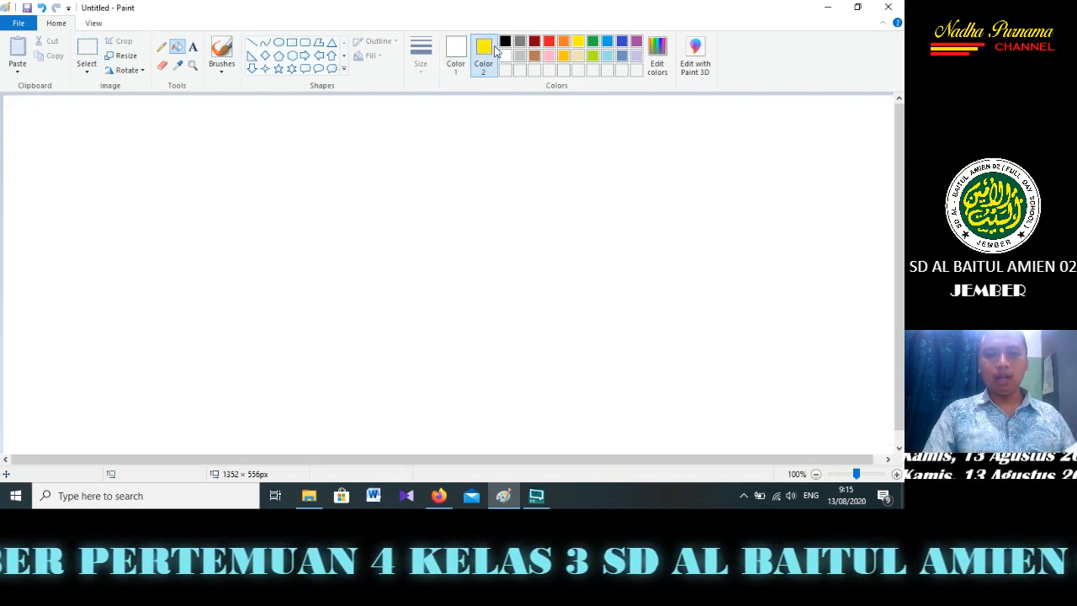
click(505, 57)
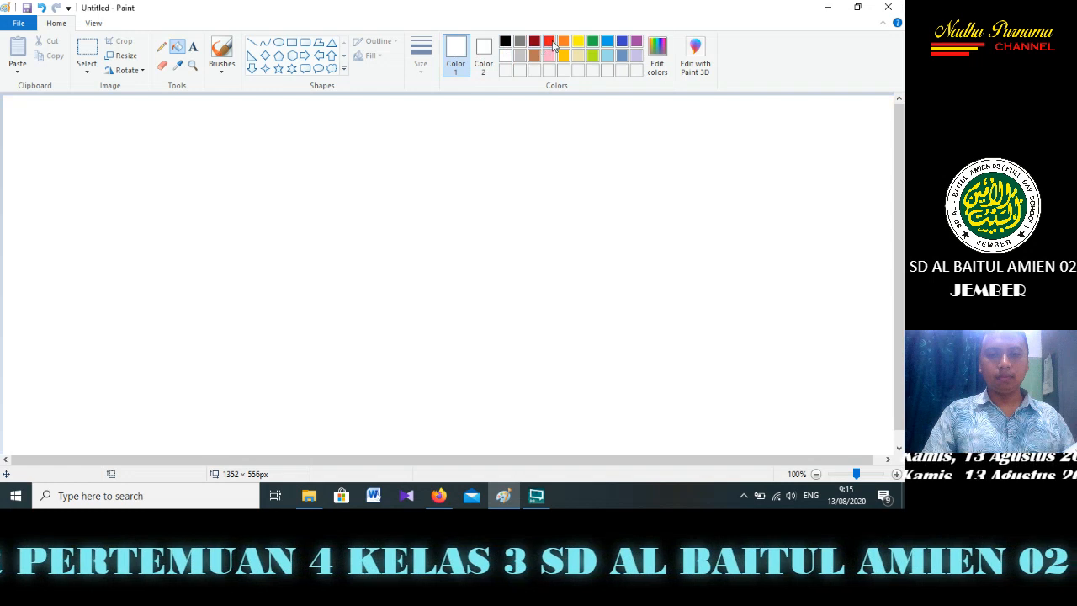
click(563, 42)
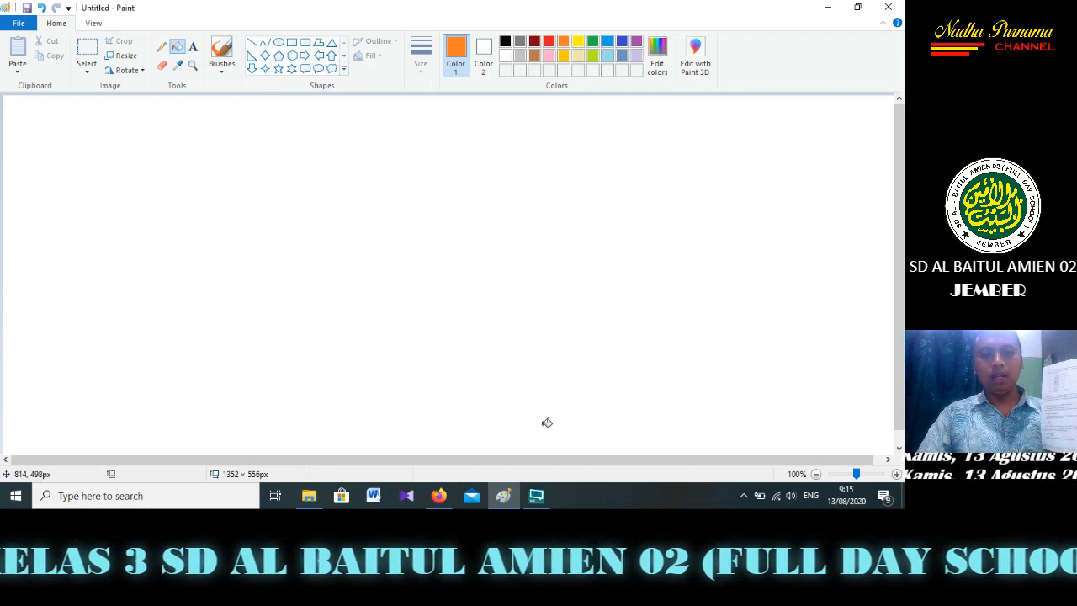
Switch to XSplit Broadcaster, pause and resume the local recording, and return to Paint
click(537, 497)
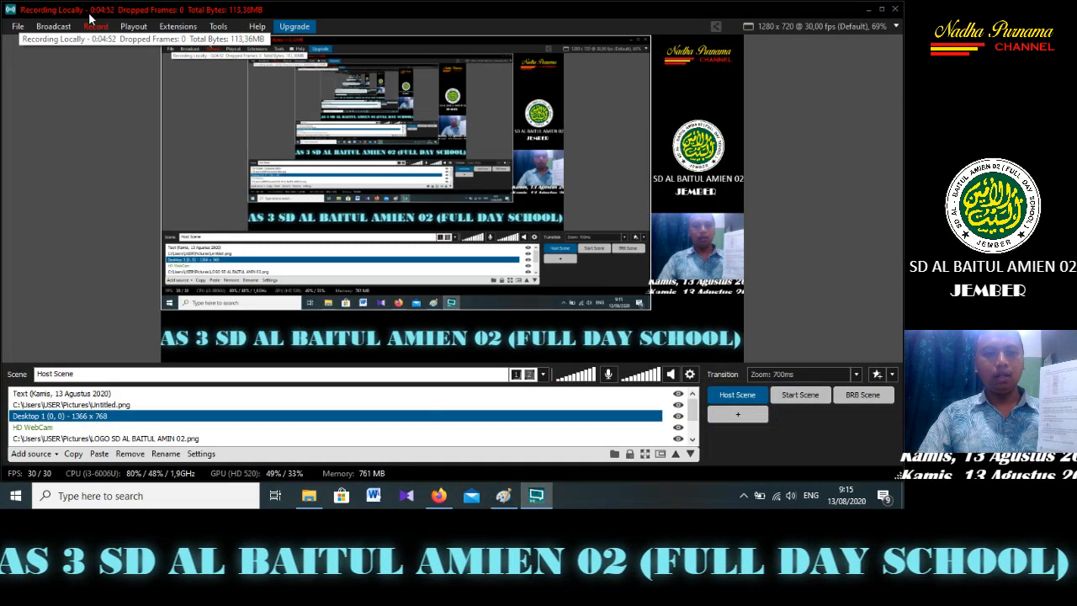
click(95, 26)
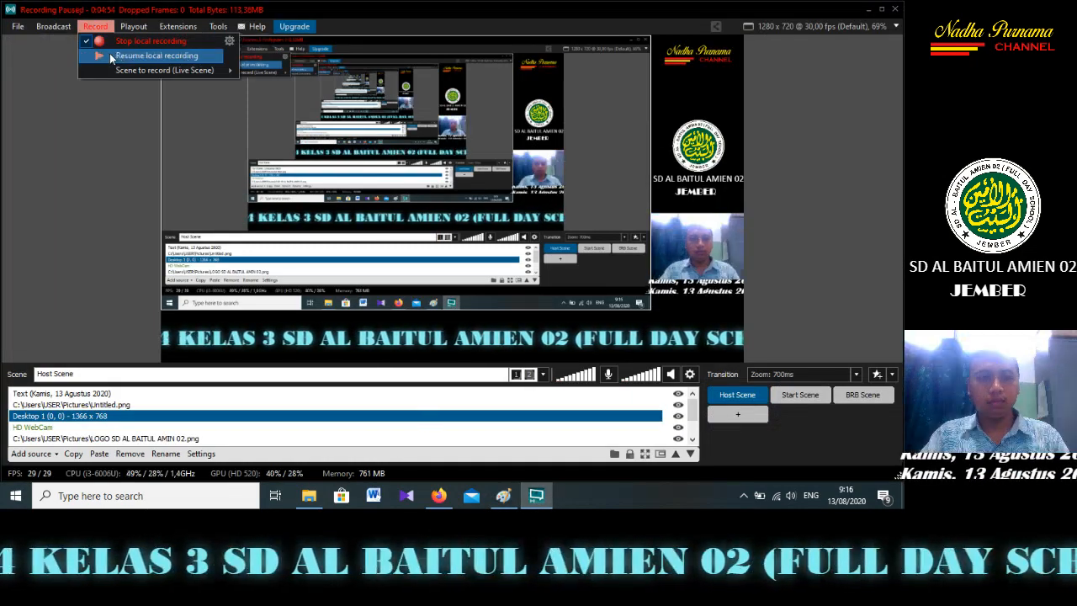
click(135, 43)
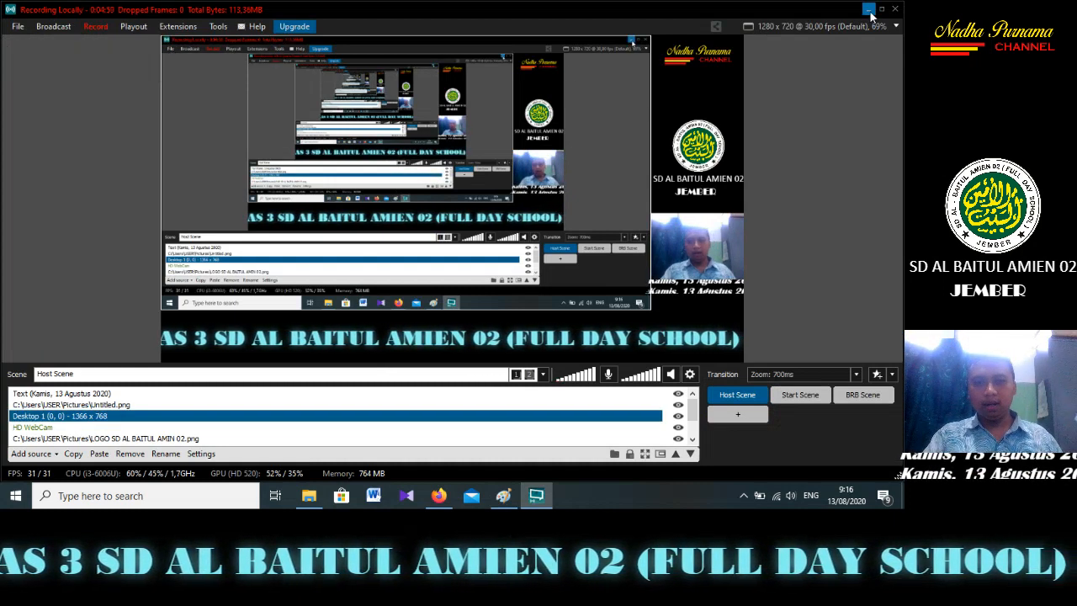
click(870, 11)
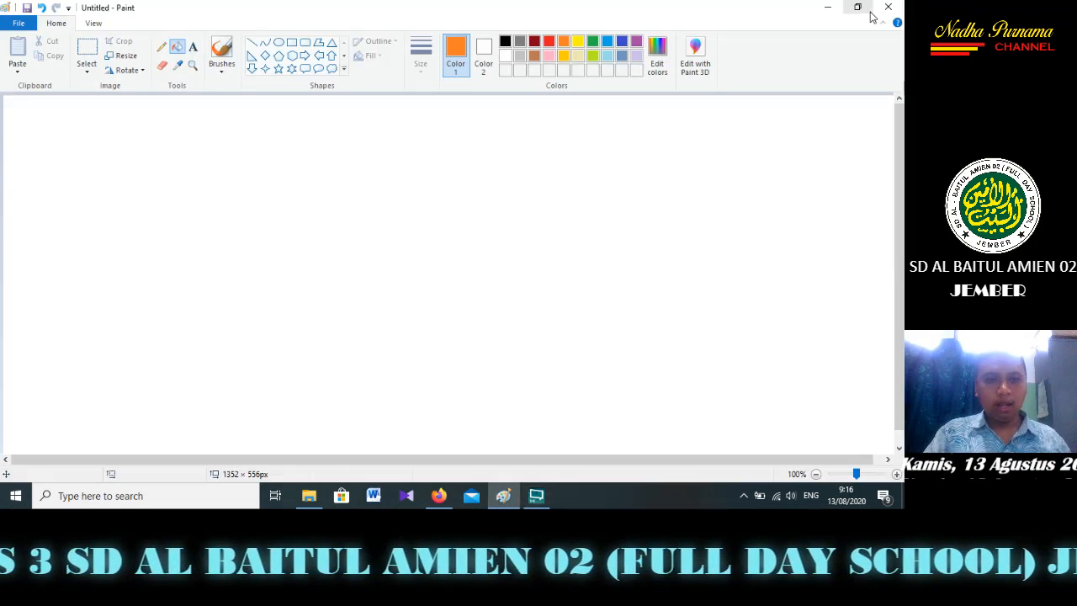
Draw five separate orange diagonal lines across the canvas with the Line tool, each rising to the right
click(252, 42)
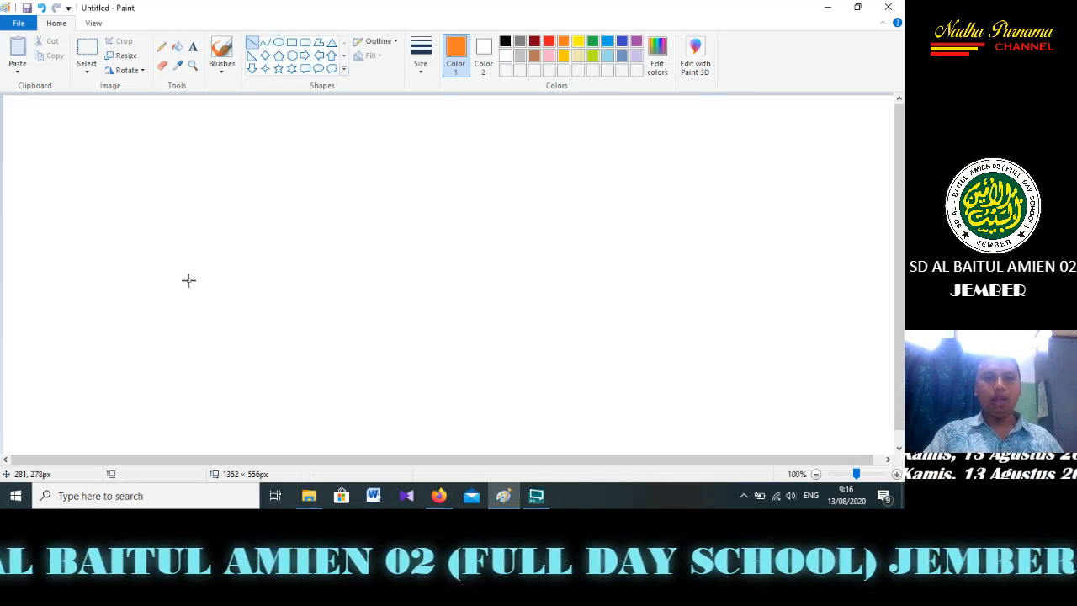
mouse_move(112, 281)
mouse_down()
mouse_move(300, 185)
mouse_move(354, 170)
mouse_up()
drag(308, 245, 562, 169)
drag(355, 304, 724, 219)
drag(376, 414, 867, 287)
drag(229, 405, 703, 313)
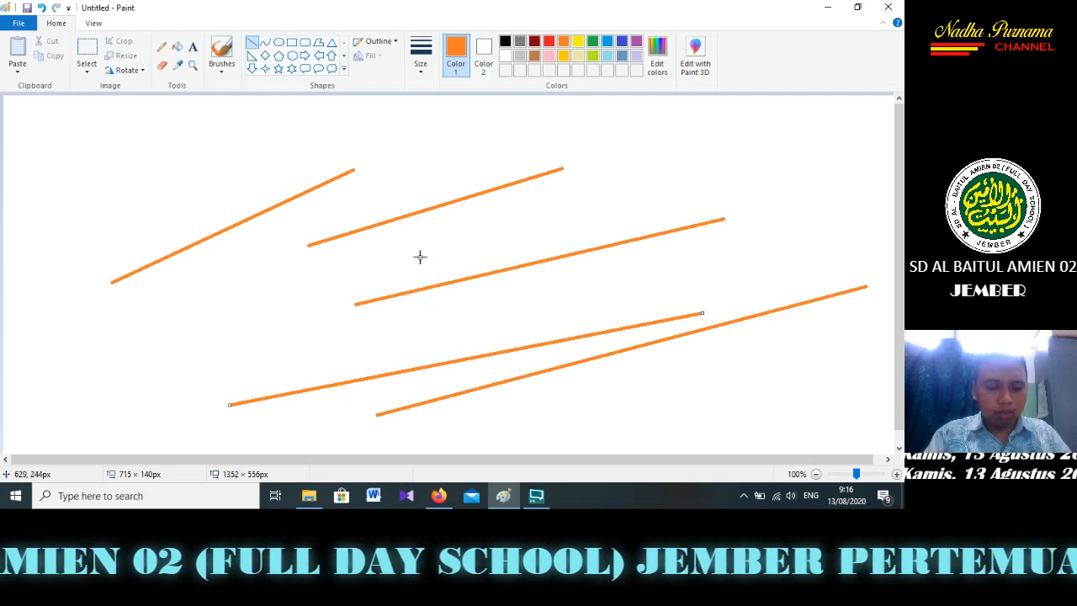
Undo all five diagonal lines to clear the canvas
key(ctrl+z)
key(ctrl+z)
key(ctrl+z)
key(ctrl+z)
key(ctrl+z)
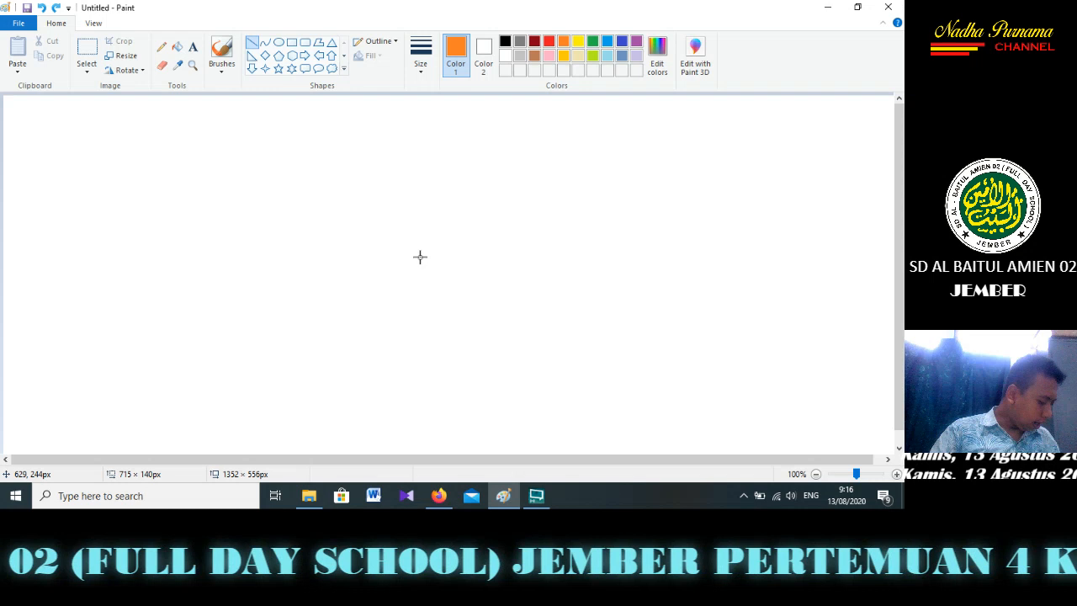
Draw one straight horizontal orange line and three vertical lines crossing it, the last about 382 px long
mouse_move(420, 257)
mouse_down()
mouse_move(399, 327)
mouse_move(760, 316)
mouse_move(81, 142)
mouse_move(65, 258)
mouse_move(260, 270)
mouse_move(106, 179)
mouse_move(200, 295)
mouse_move(216, 248)
mouse_move(481, 286)
mouse_move(573, 284)
mouse_up()
drag(320, 158, 334, 390)
mouse_move(419, 171)
mouse_down()
mouse_move(406, 407)
mouse_move(419, 431)
mouse_up()
drag(507, 184, 506, 434)
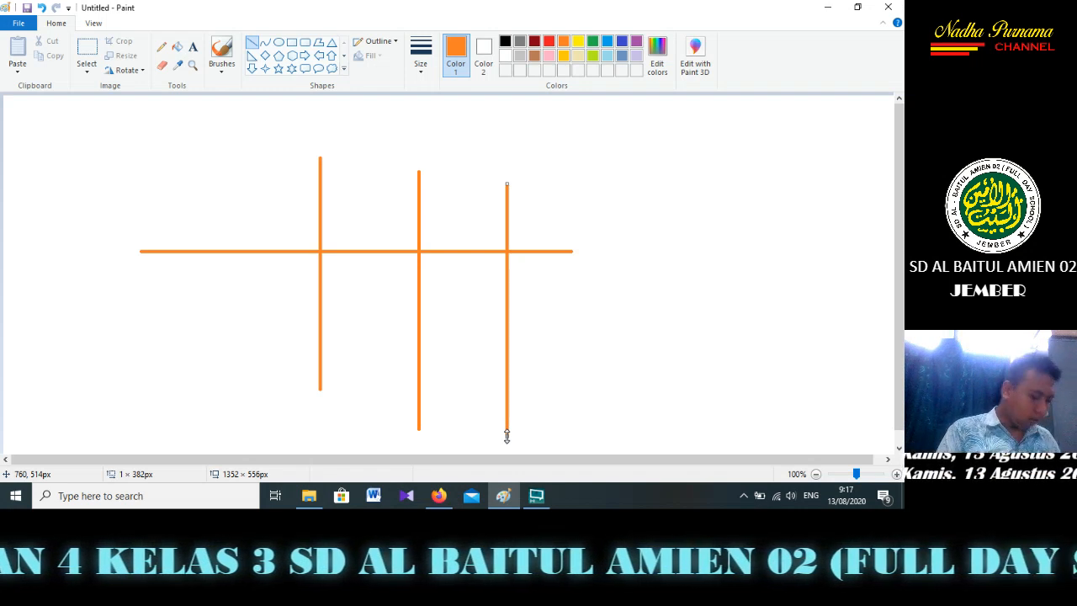
Undo the horizontal line and the three vertical lines to empty the canvas
key(ctrl+z)
key(ctrl+z)
key(ctrl+z)
key(ctrl+z)
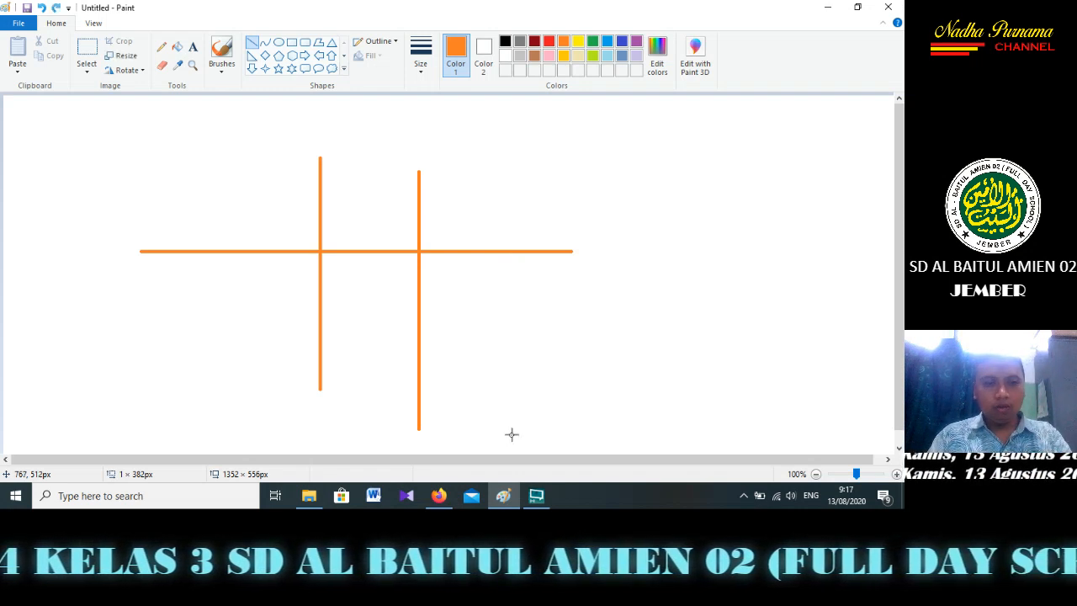
Draw an orange rectangle about 317 × 259 px with a circle about 231 px wide inside, and fill the area between them orange
click(290, 48)
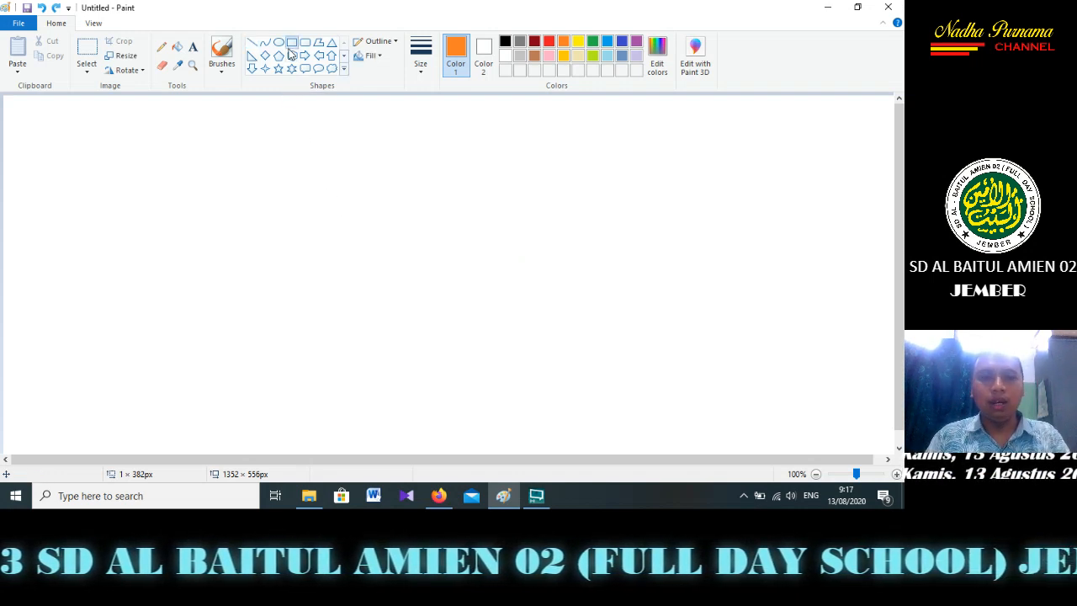
drag(183, 178, 389, 352)
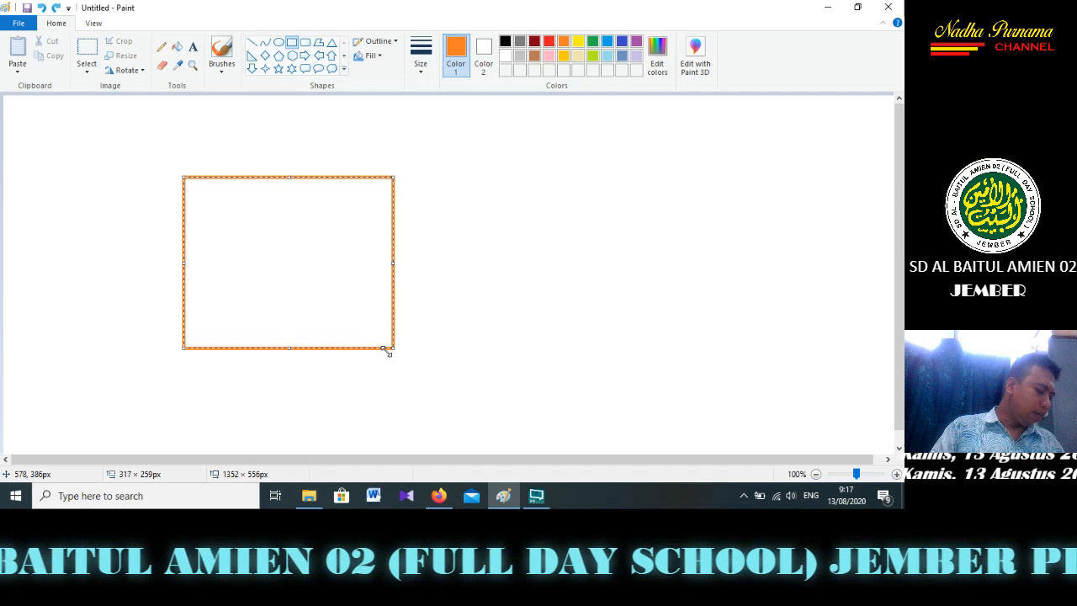
click(278, 44)
drag(206, 194, 363, 345)
drag(273, 274, 273, 269)
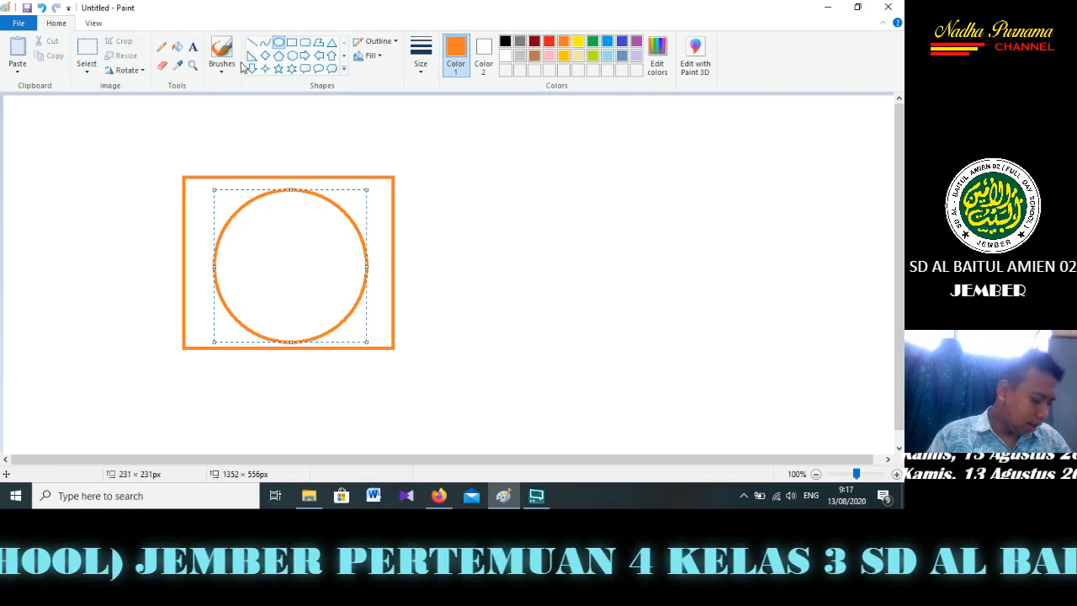
click(184, 48)
click(384, 196)
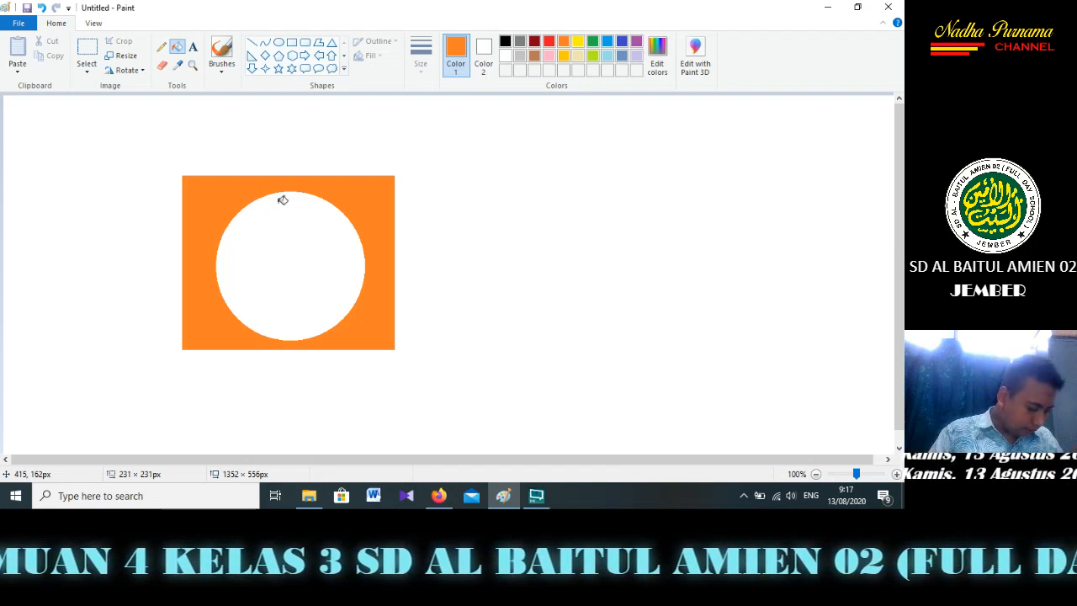
Undo the orange fill, the circle and the rectangle
key(ctrl+z)
key(ctrl+z)
key(ctrl+z)
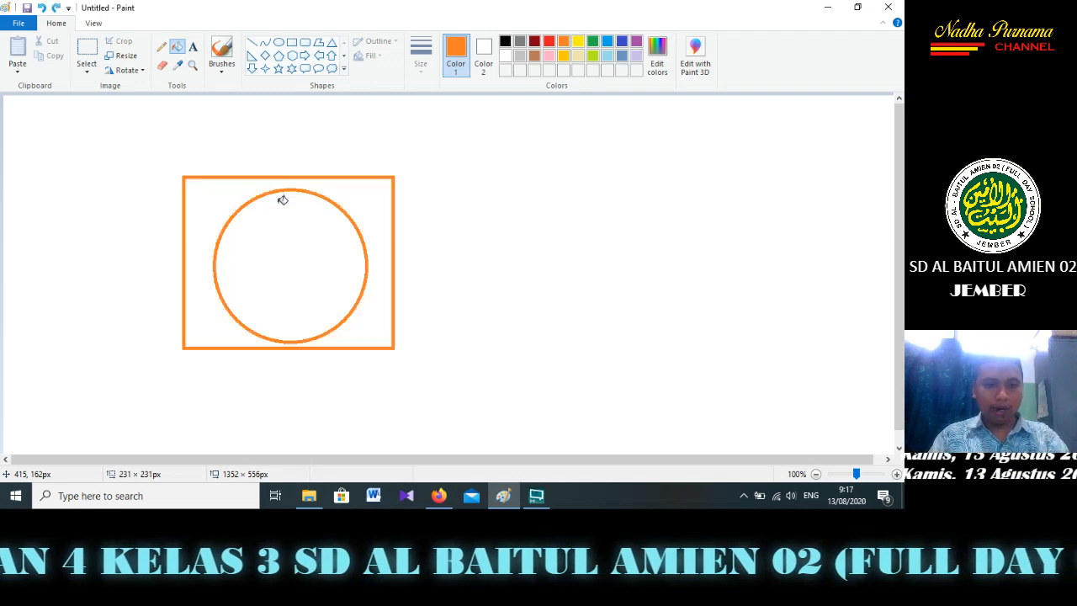
Draw a rectangle about 472 × 306 px in the middle of the canvas and give it a yellow outline
click(292, 43)
drag(269, 193, 580, 395)
drag(471, 255, 472, 264)
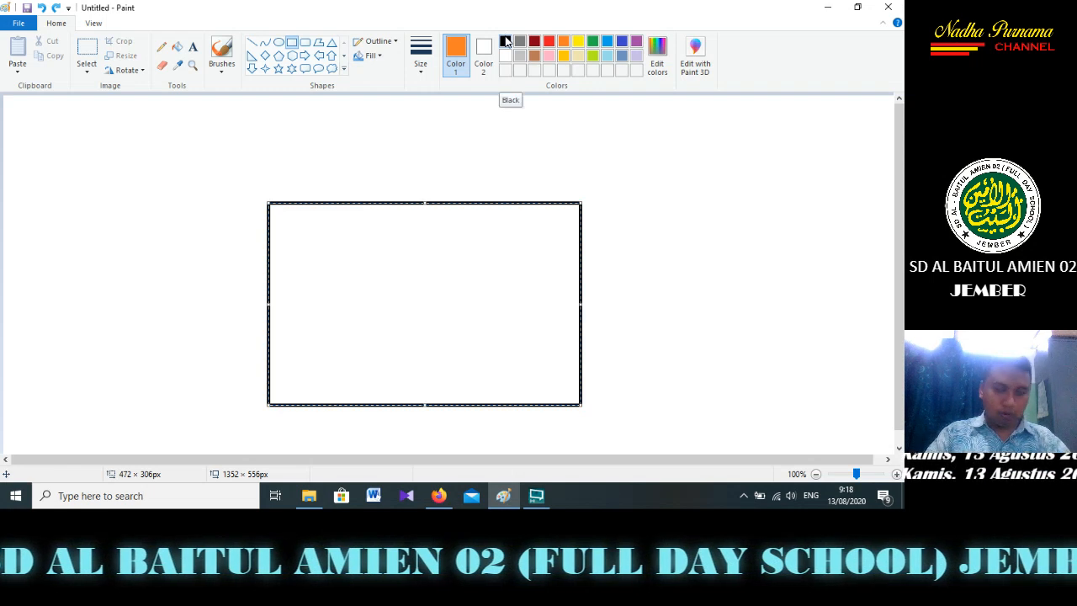
click(578, 46)
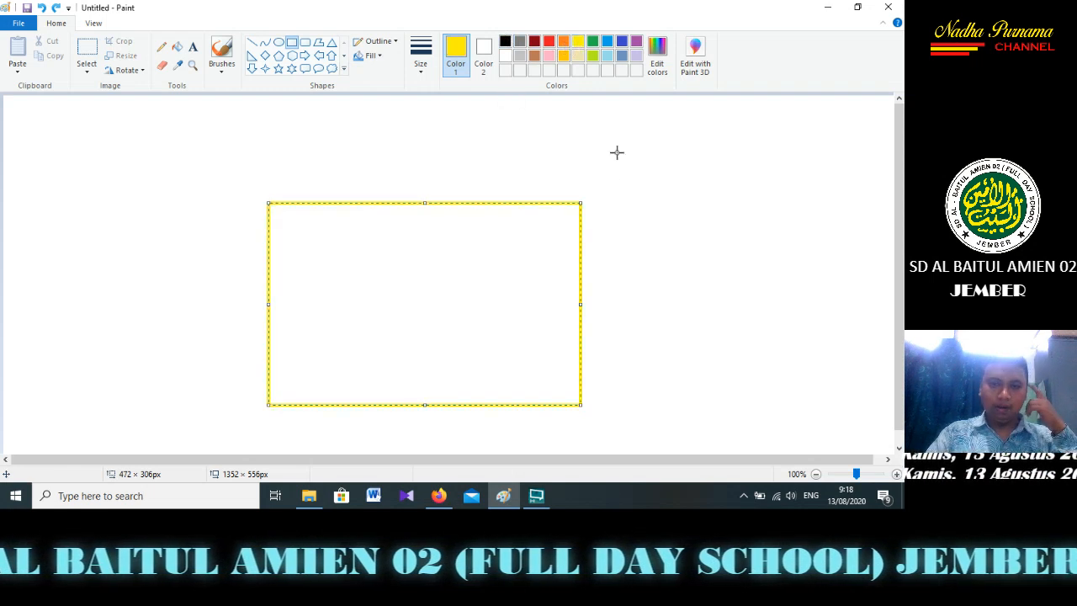
click(636, 188)
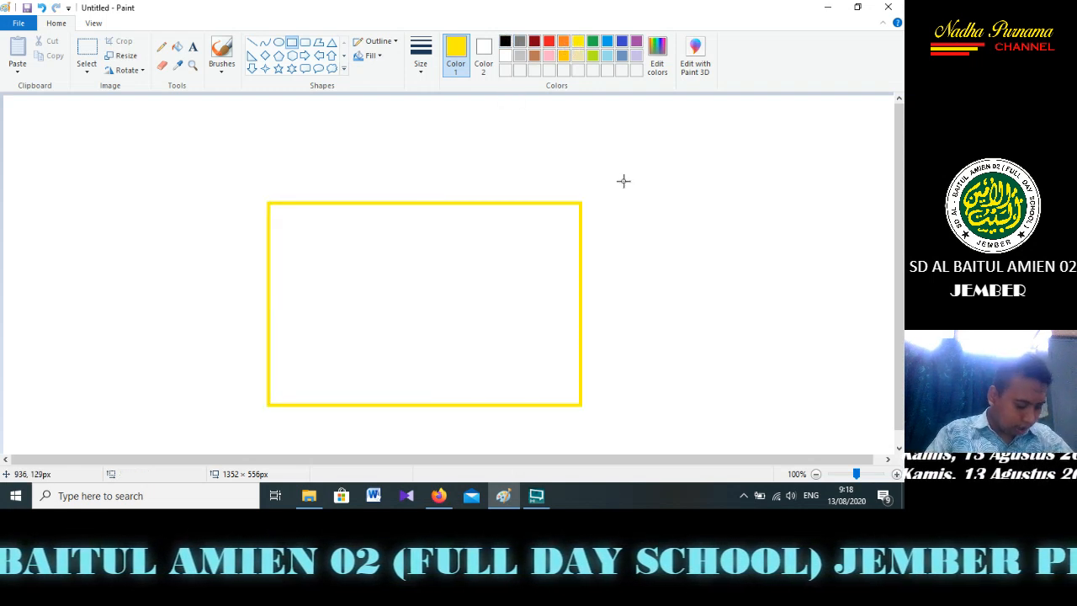
Draw a black diagonal line about 338 × 338 px that slopes down past the yellow rectangle's upper-left corner
click(251, 43)
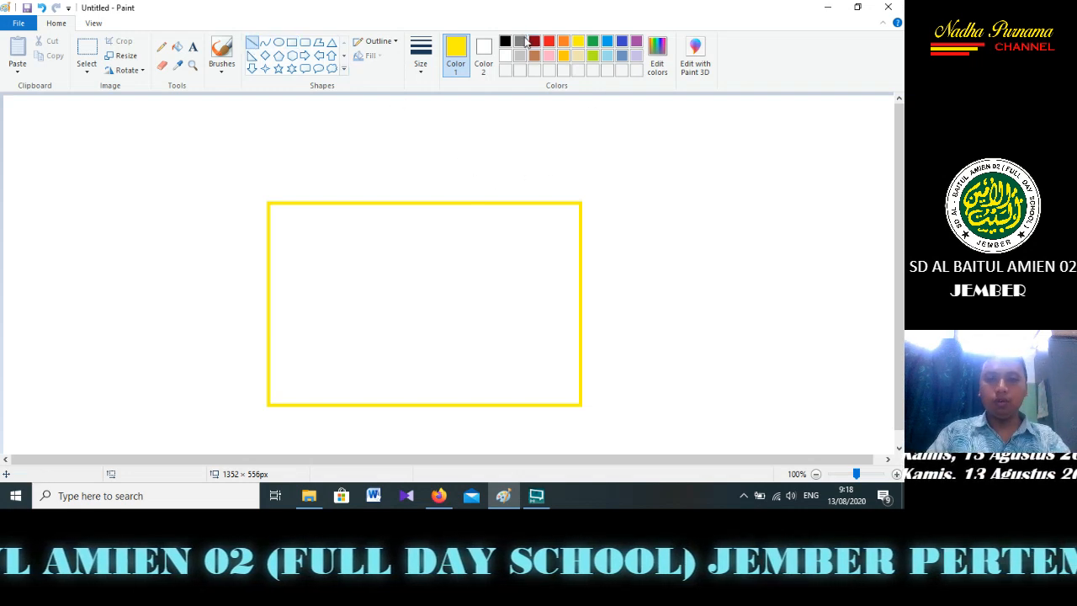
click(505, 42)
mouse_move(410, 118)
mouse_down()
mouse_move(316, 177)
mouse_move(206, 319)
mouse_up()
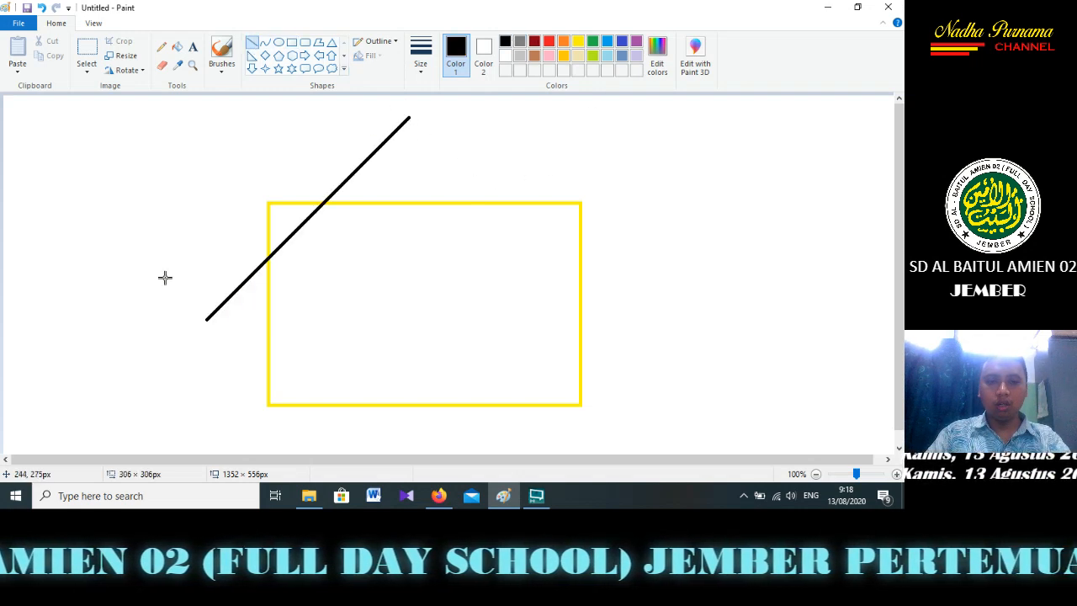
drag(165, 277, 110, 266)
drag(295, 231, 255, 213)
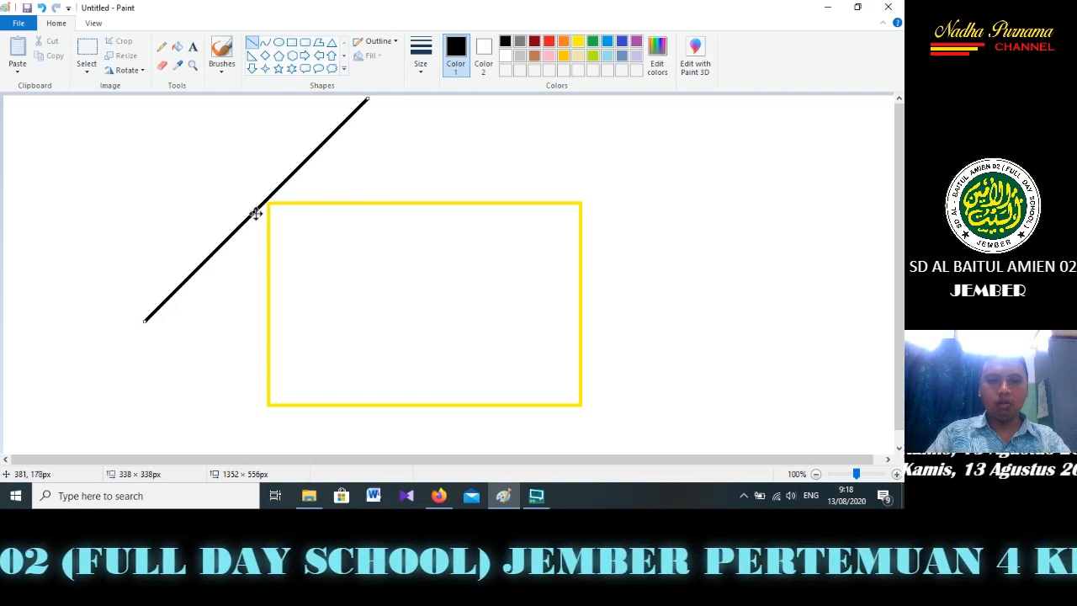
Draw a mirrored black diagonal line about 282 × 282 px that slopes down past the yellow rectangle's upper-right corner
click(502, 103)
drag(503, 103, 688, 287)
mouse_move(653, 250)
mouse_down()
mouse_move(640, 256)
mouse_move(631, 246)
mouse_up()
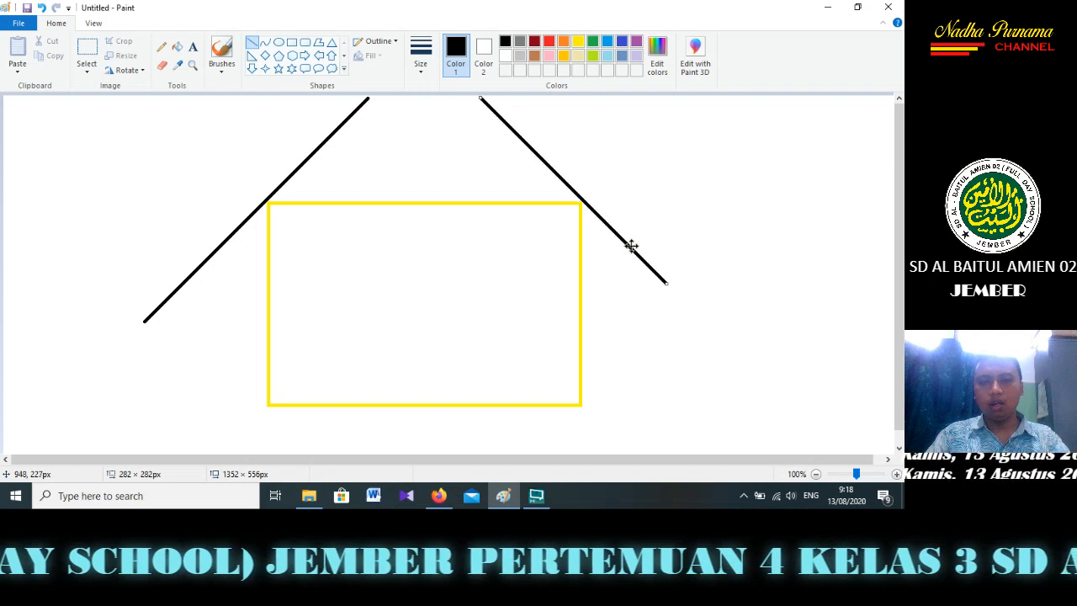
click(685, 183)
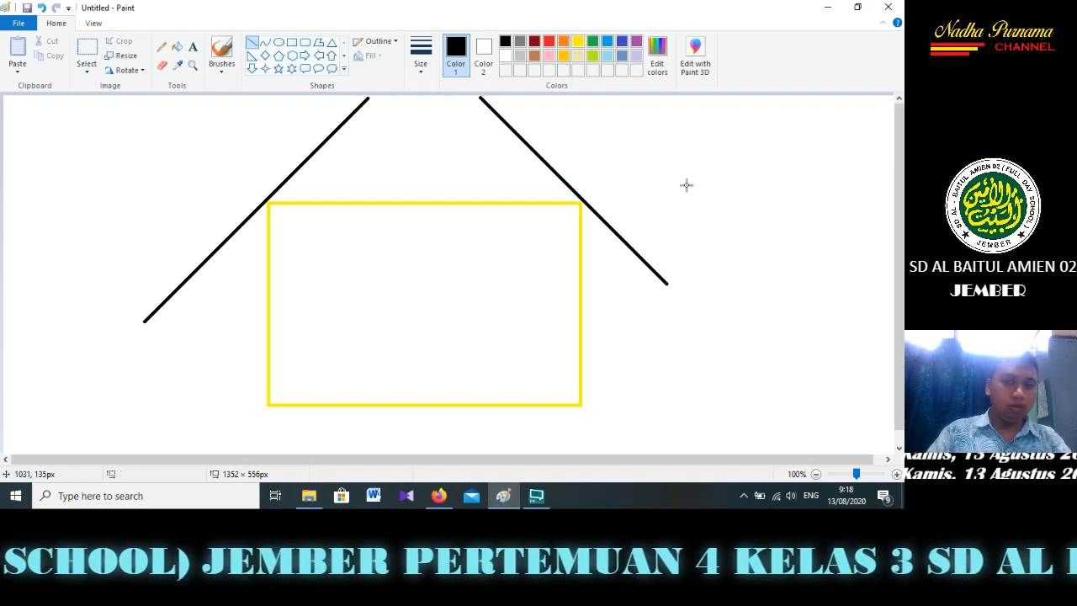
Join the upper ends of the two diagonals with a horizontal black line and fill the enclosed roof area black
drag(367, 99, 477, 102)
click(643, 157)
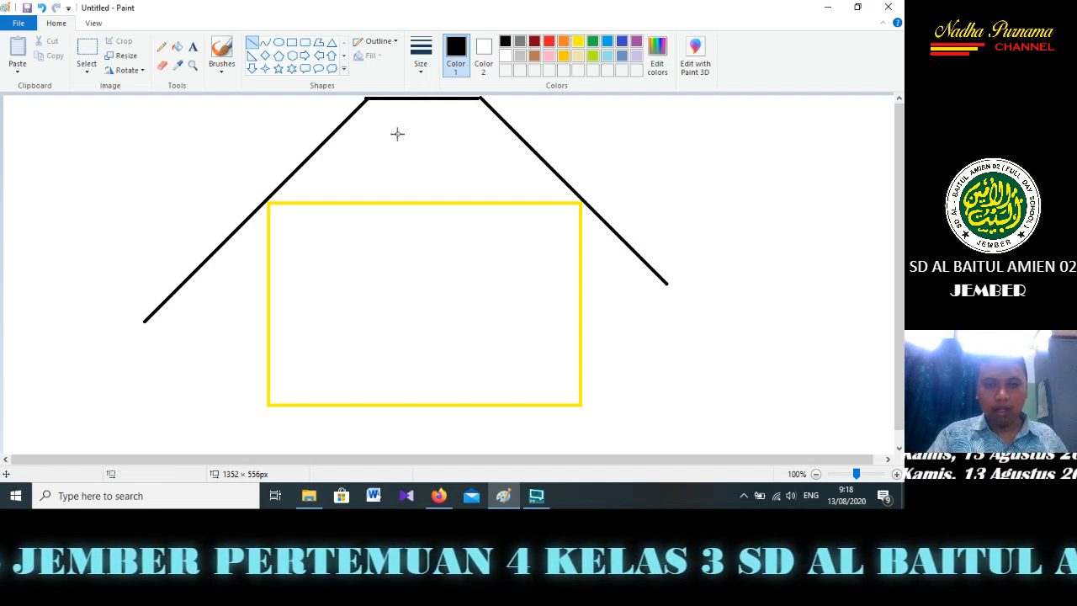
click(88, 50)
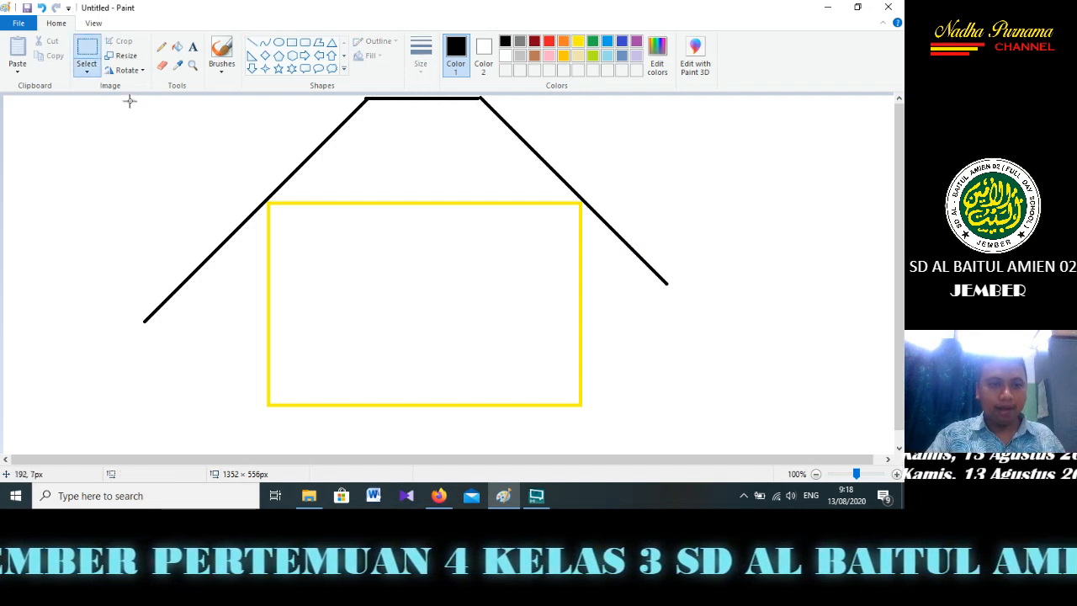
click(177, 46)
click(457, 138)
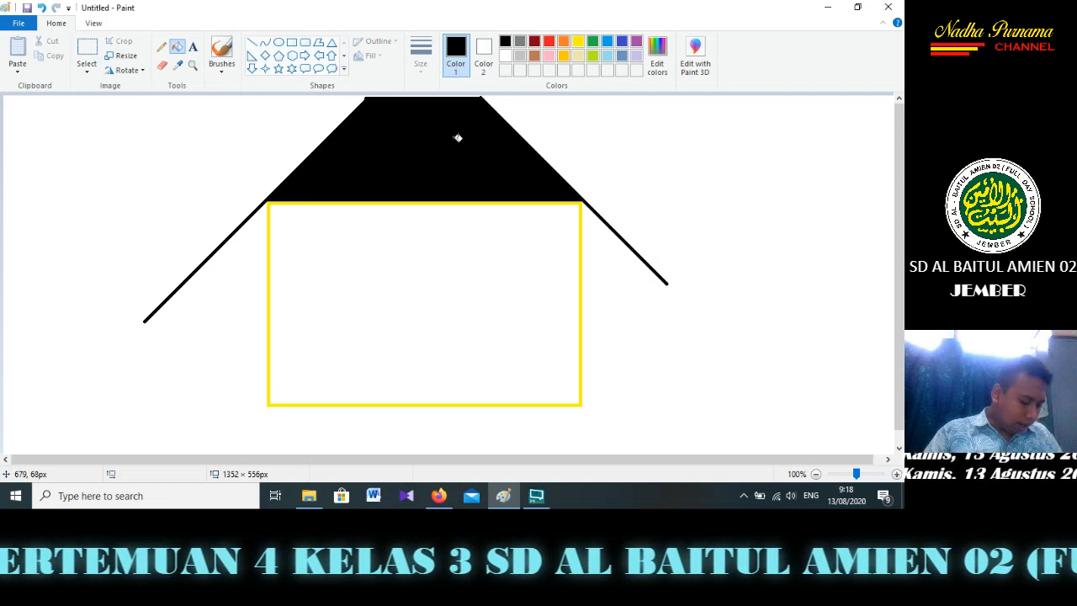
Draw a black door about 190 × 201 px at the base of the yellow rectangle and divide it with a centred vertical line
click(292, 42)
mouse_move(359, 273)
mouse_down()
mouse_move(410, 338)
mouse_move(485, 406)
mouse_up()
click(253, 42)
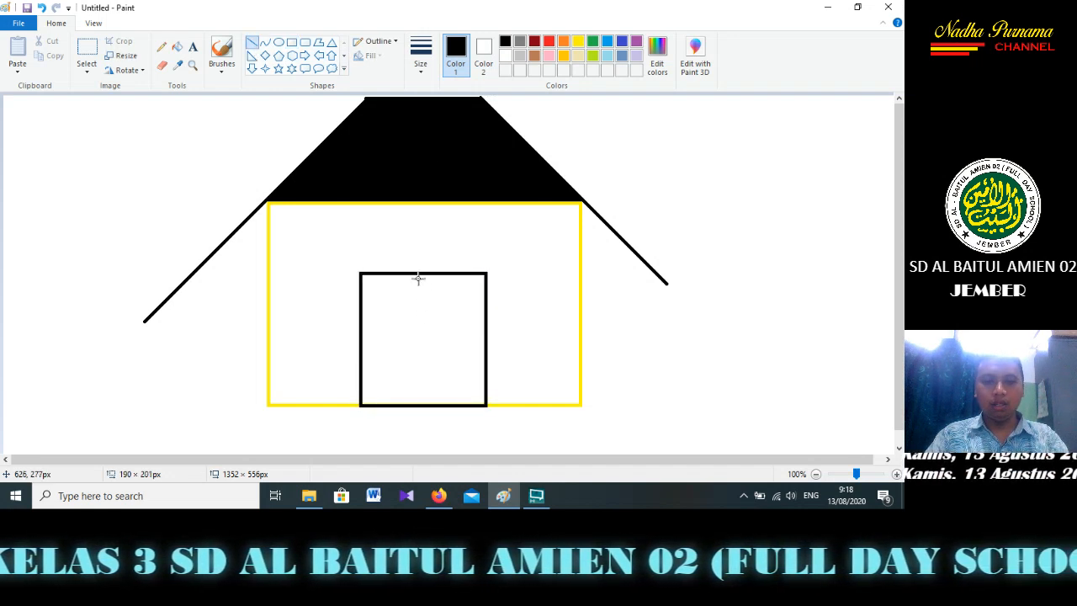
drag(421, 272, 413, 405)
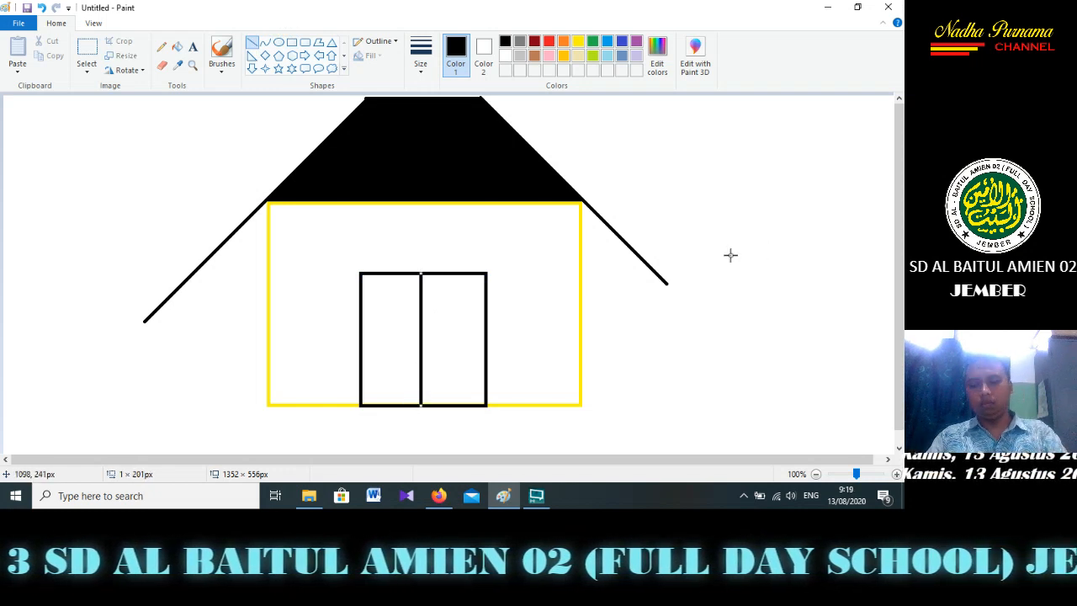
key(Right)
key(Right)
key(Right)
key(Right)
key(Right)
key(Right)
key(Right)
key(Left)
key(Left)
key(Left)
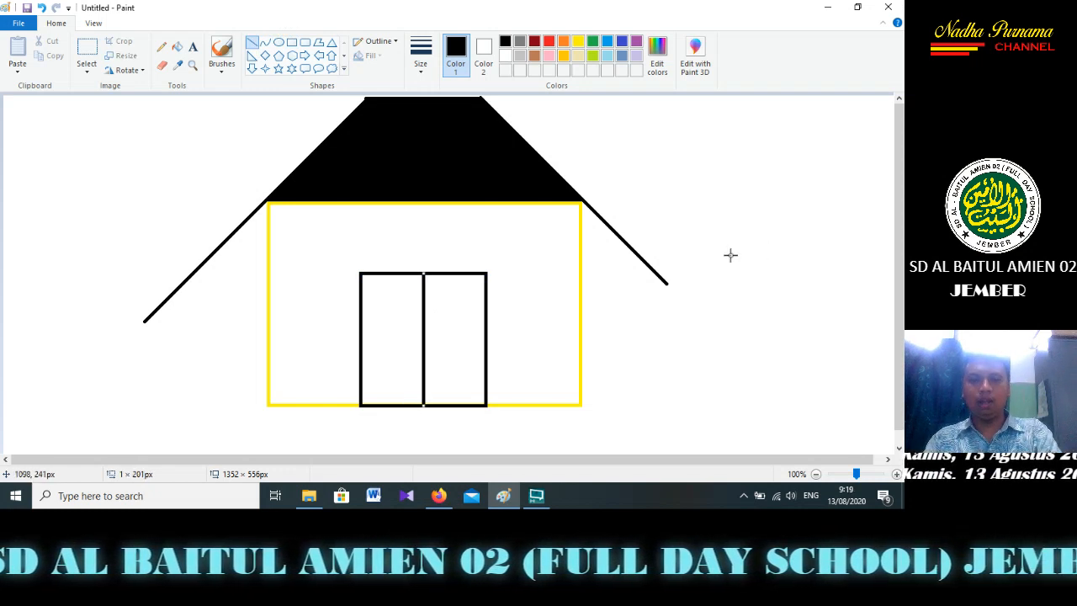
click(699, 199)
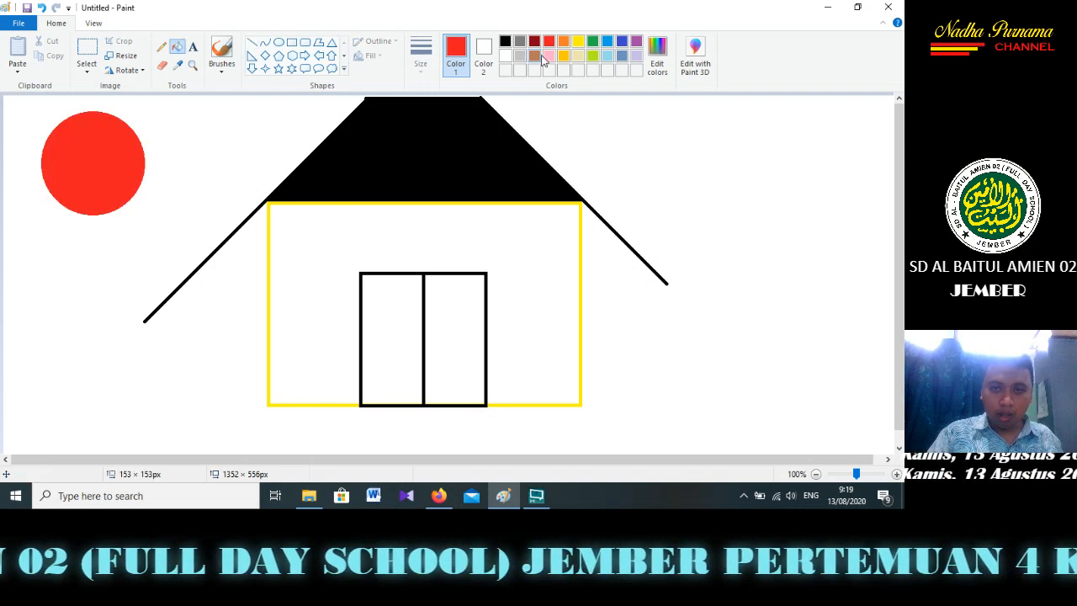
Fill the house wall yellow and both door panels brown
click(577, 43)
click(542, 273)
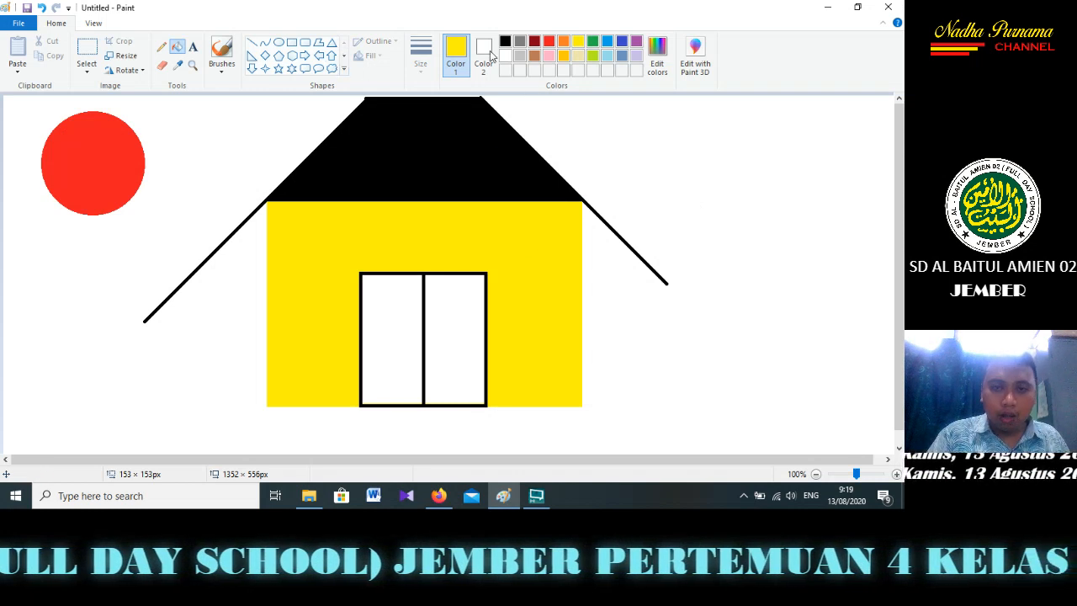
click(534, 57)
click(454, 341)
click(409, 336)
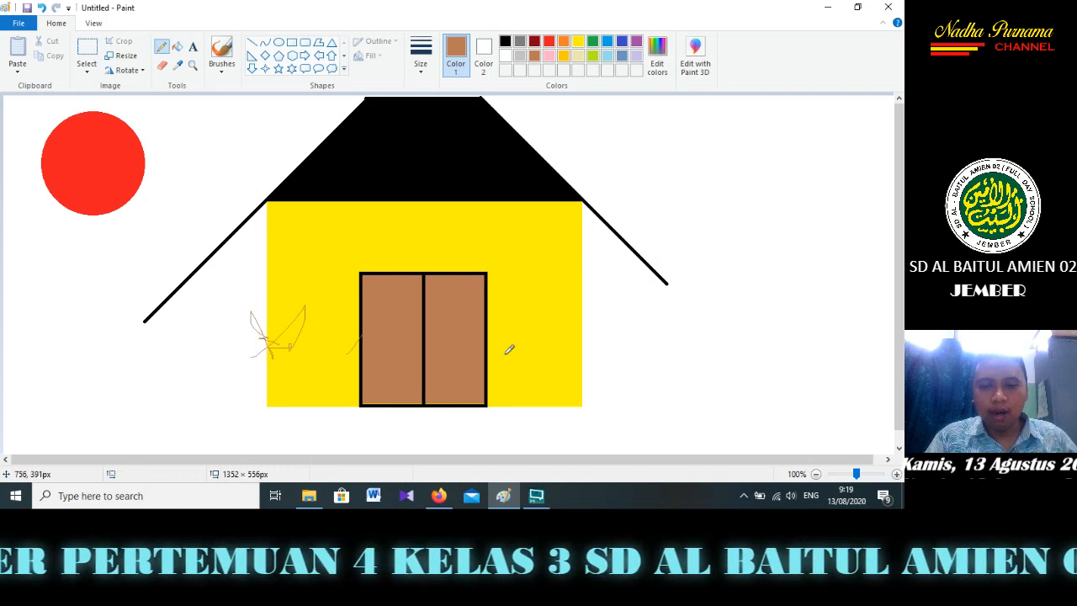
Scribble short freehand Pencil strokes in brown and red across the wall, door, roof and roof edges and beside the sun
drag(508, 348, 505, 341)
click(549, 41)
mouse_move(250, 290)
mouse_down()
mouse_move(268, 269)
mouse_move(276, 286)
mouse_up()
mouse_move(363, 317)
mouse_down()
mouse_move(389, 270)
mouse_move(370, 313)
mouse_up()
drag(486, 312, 520, 315)
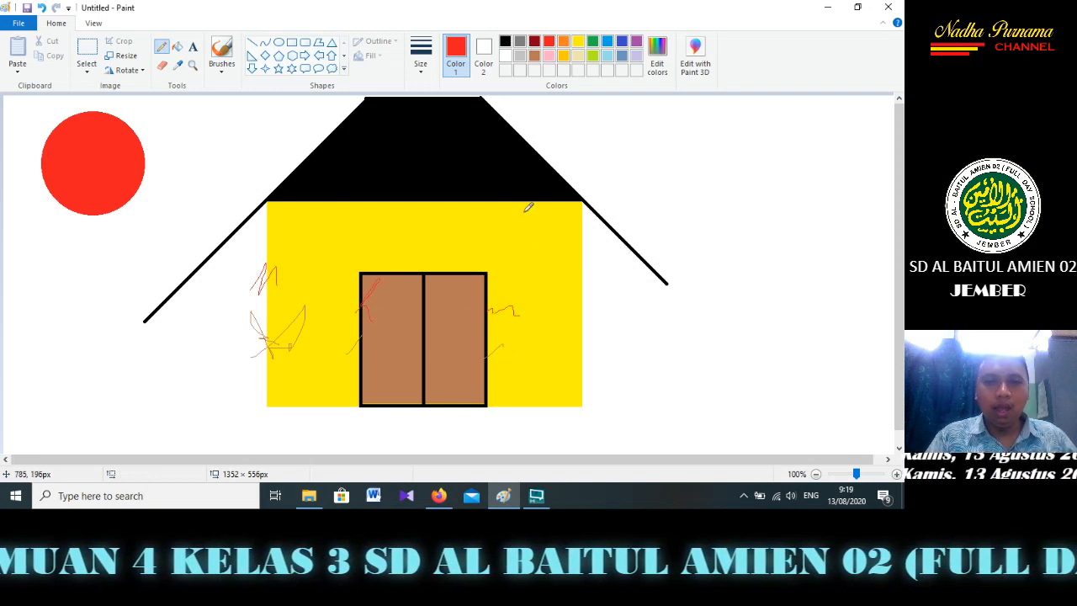
drag(612, 254, 648, 244)
drag(262, 165, 321, 160)
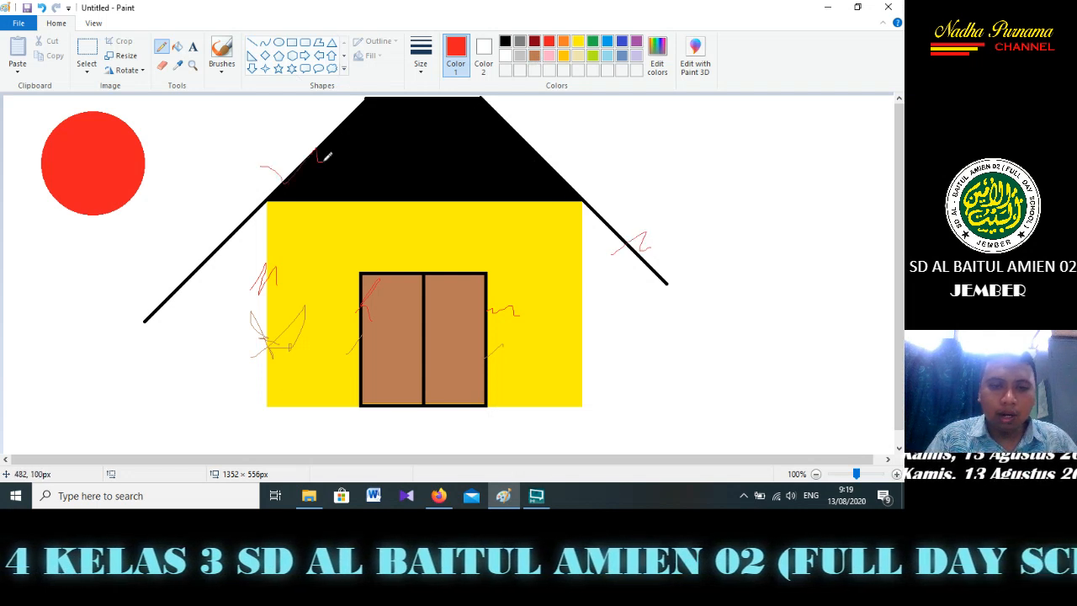
drag(415, 326, 429, 324)
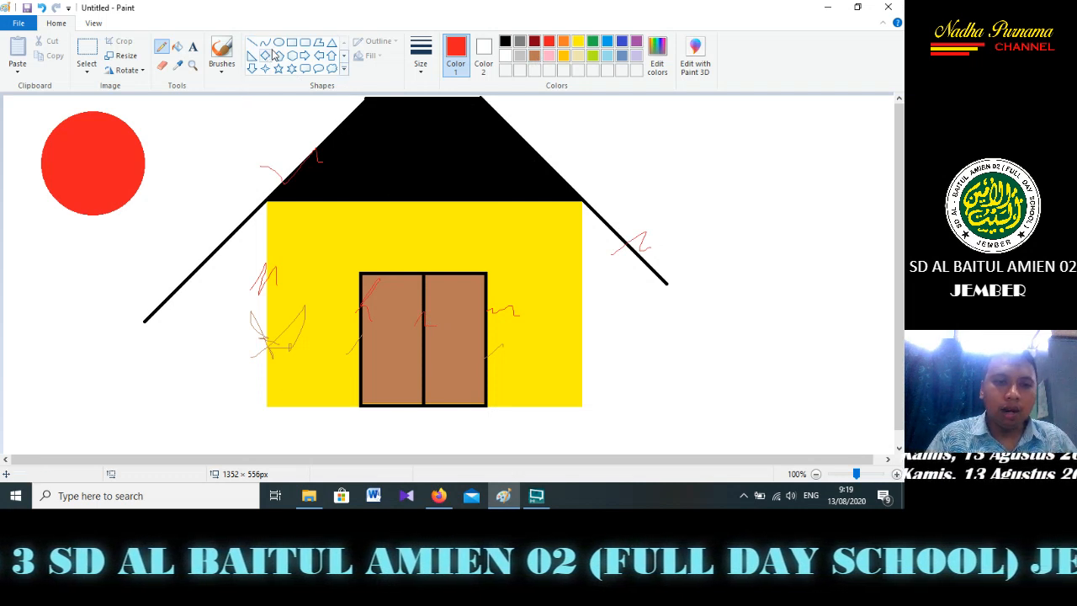
mouse_move(41, 263)
mouse_down()
mouse_move(109, 215)
mouse_move(141, 222)
mouse_move(156, 247)
mouse_up()
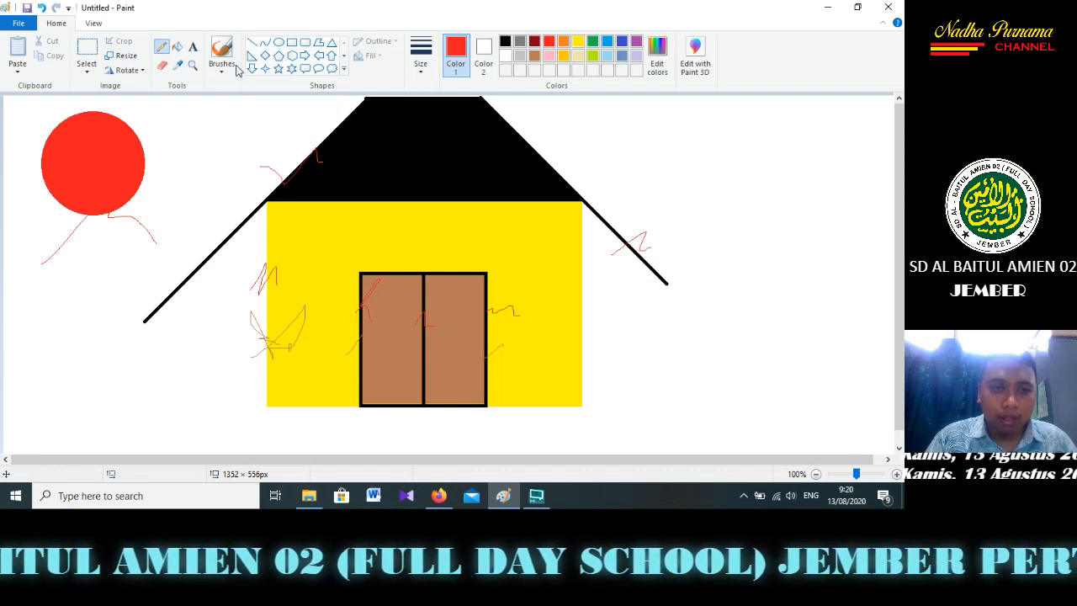
mouse_move(330, 290)
mouse_down()
mouse_move(391, 204)
mouse_move(528, 250)
mouse_move(484, 247)
mouse_up()
drag(147, 165, 206, 172)
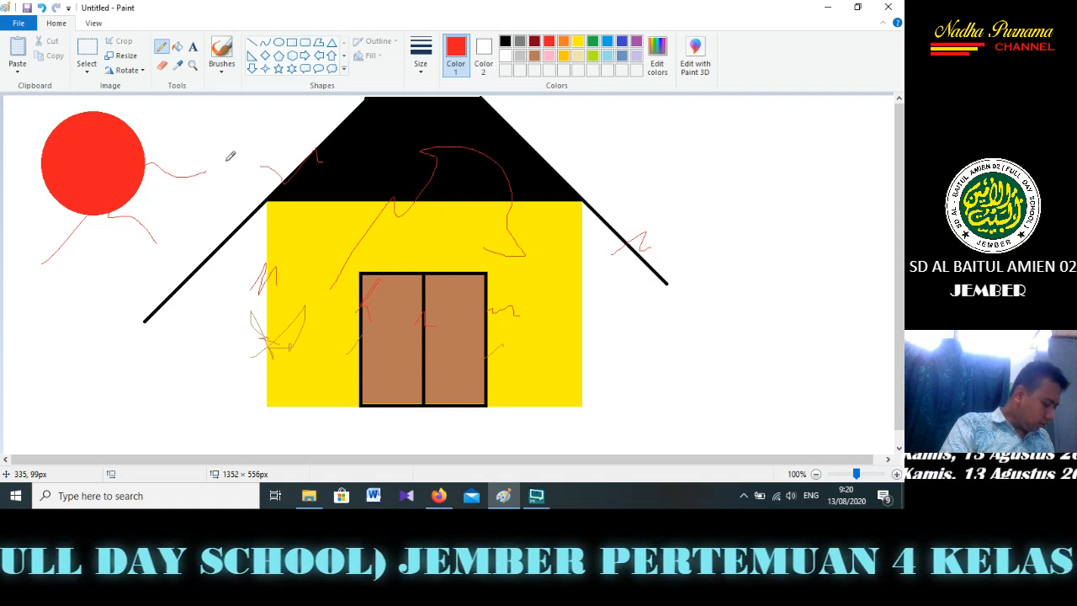
View the picture formats offered for saving the drawing, without saving it
click(18, 26)
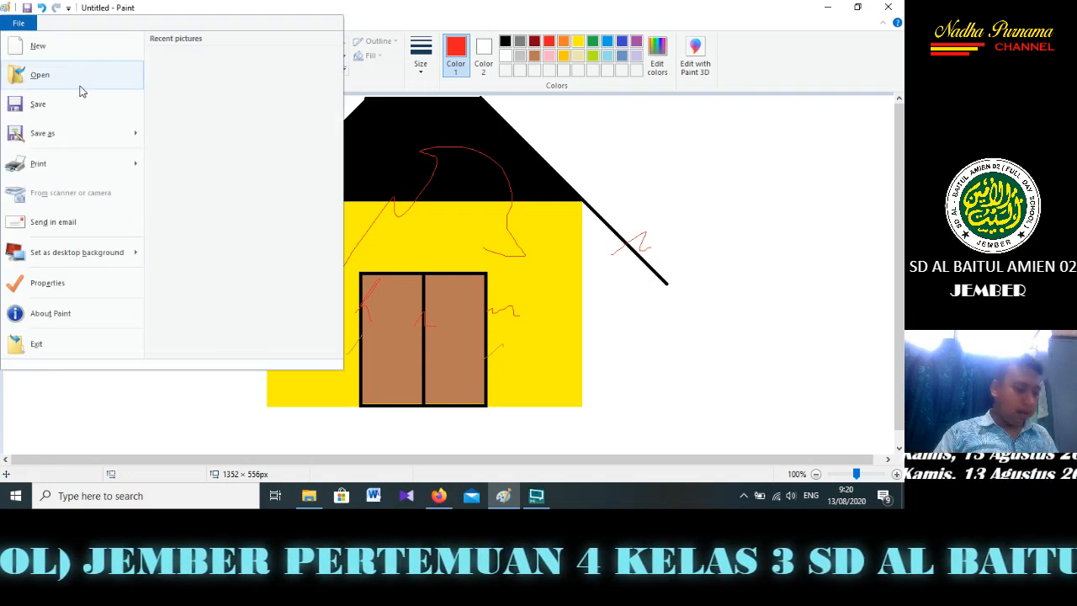
mouse_move(86, 130)
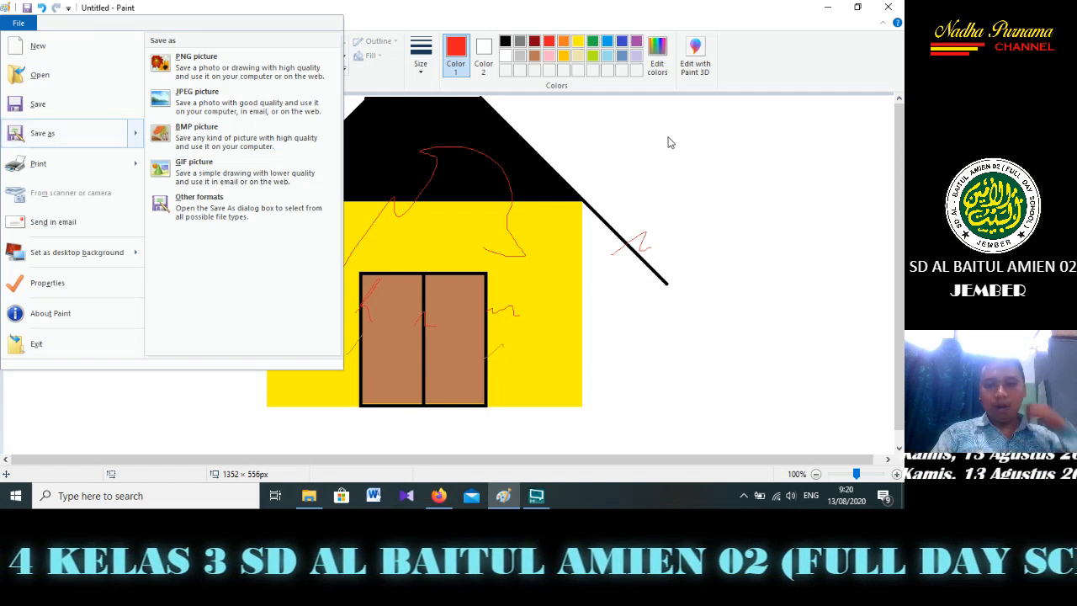
click(694, 150)
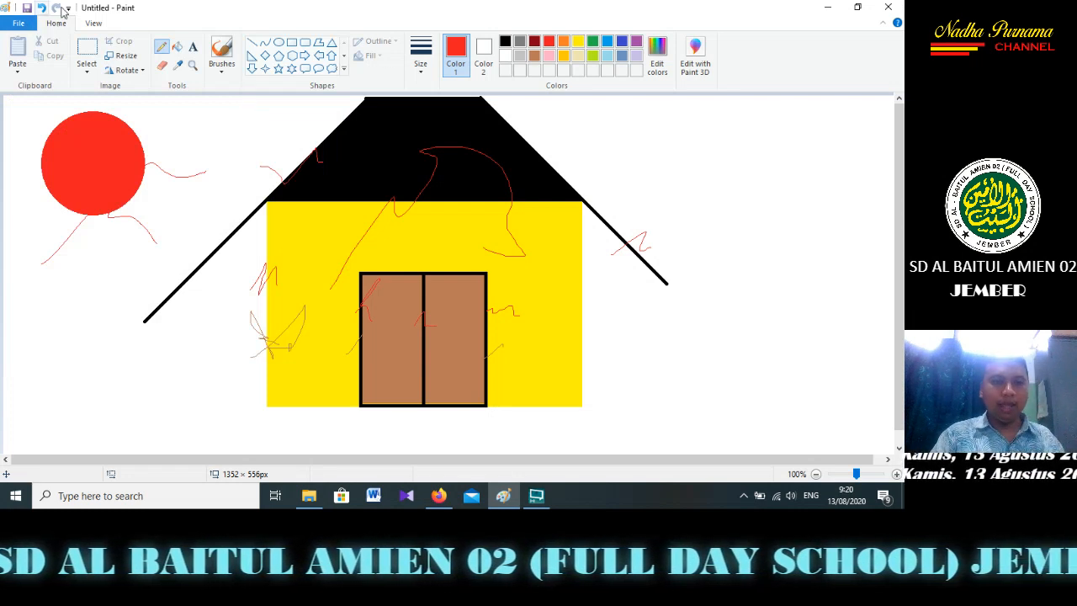
Scribble large red Pencil loops over the house and the empty area beside it
mouse_move(640, 149)
mouse_down()
mouse_move(681, 179)
mouse_move(692, 171)
mouse_move(763, 182)
mouse_up()
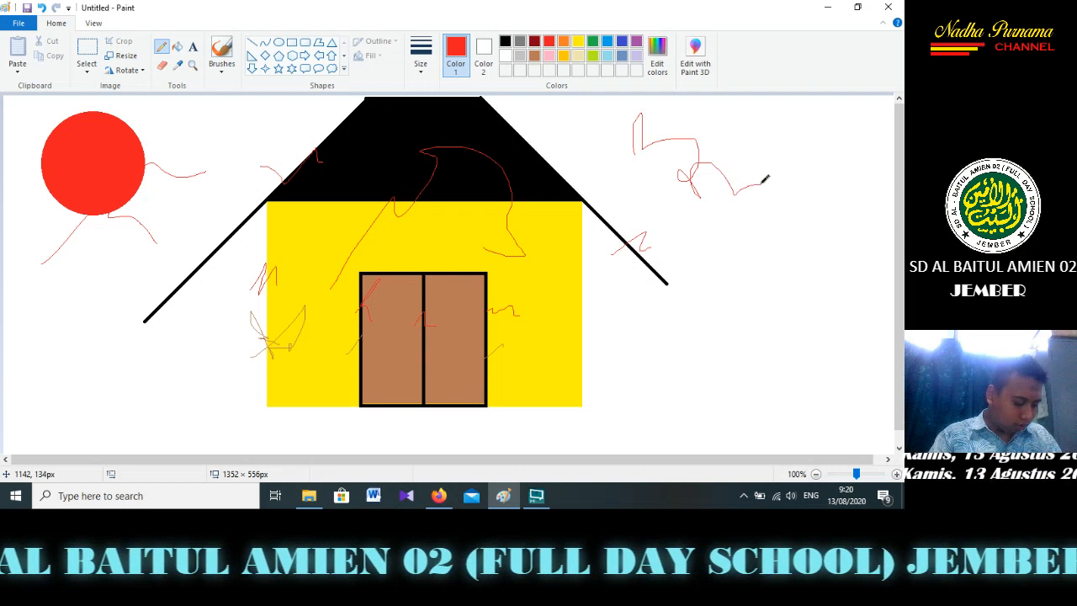
mouse_move(765, 179)
mouse_down()
mouse_move(794, 242)
mouse_move(469, 410)
mouse_up()
mouse_move(471, 339)
mouse_down()
mouse_move(631, 269)
mouse_move(185, 404)
mouse_move(252, 252)
mouse_move(529, 310)
mouse_up()
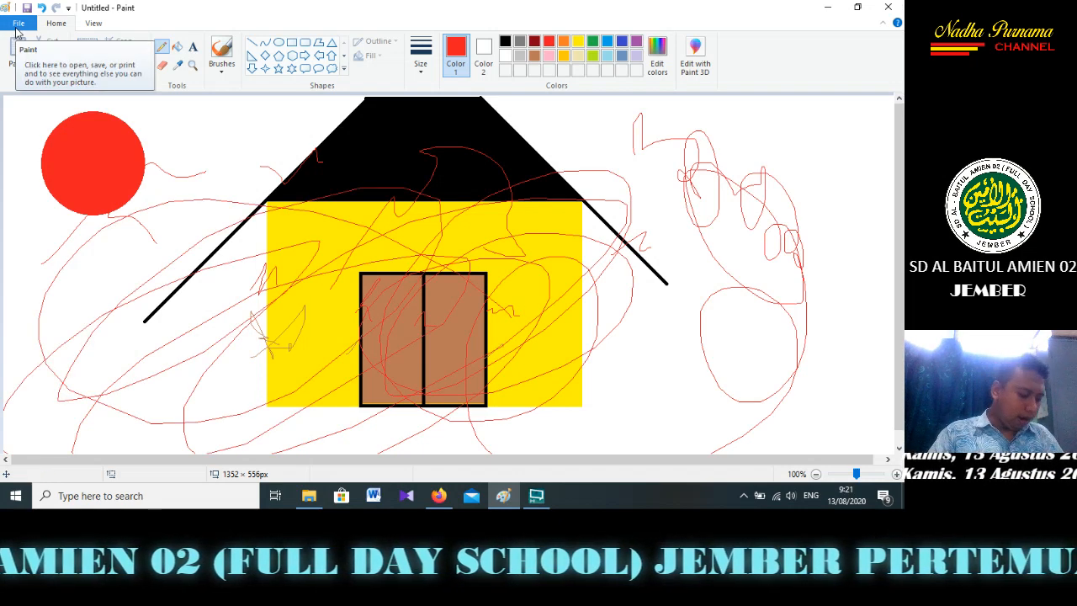
Erase several long strips across the roof, wall and door and through the scribbles beside the house
click(162, 67)
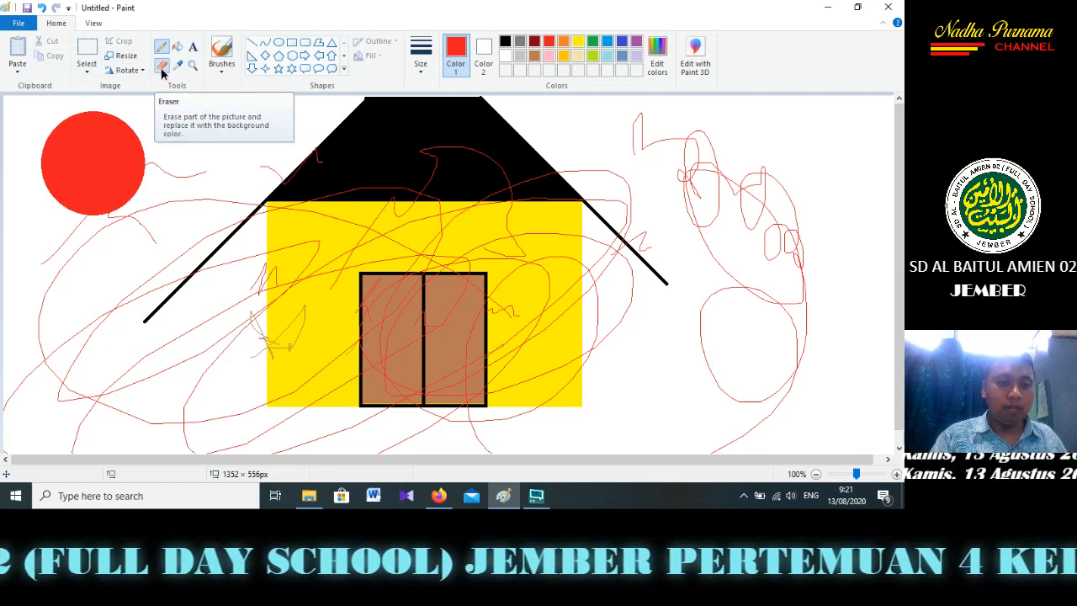
drag(301, 160, 488, 102)
drag(559, 172, 268, 354)
mouse_move(56, 430)
mouse_down()
mouse_move(211, 156)
mouse_move(661, 215)
mouse_move(651, 135)
mouse_move(662, 145)
mouse_move(555, 362)
mouse_move(581, 373)
mouse_move(597, 368)
mouse_move(580, 166)
mouse_move(562, 383)
mouse_move(592, 181)
mouse_move(569, 333)
mouse_move(562, 201)
mouse_up()
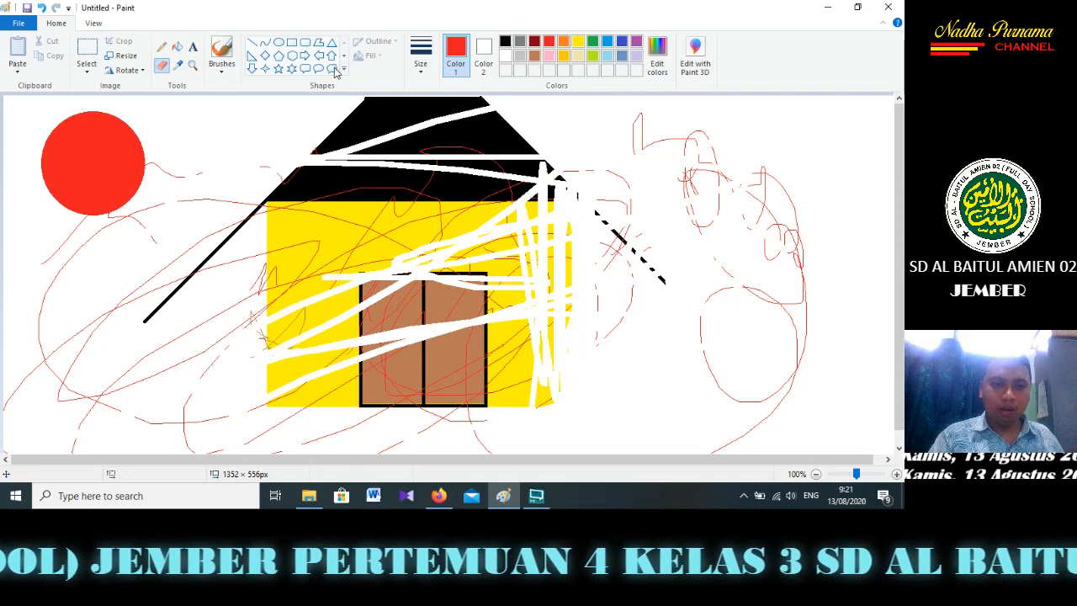
Paint a short wavy yellow stroke with the Airbrush in the area beside the roof
click(224, 72)
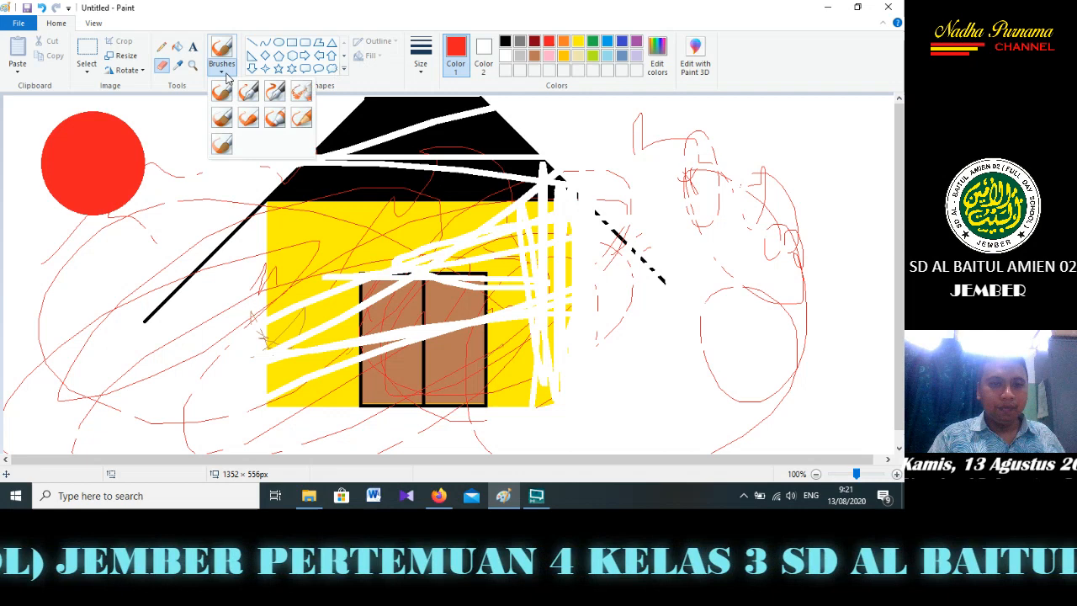
click(305, 94)
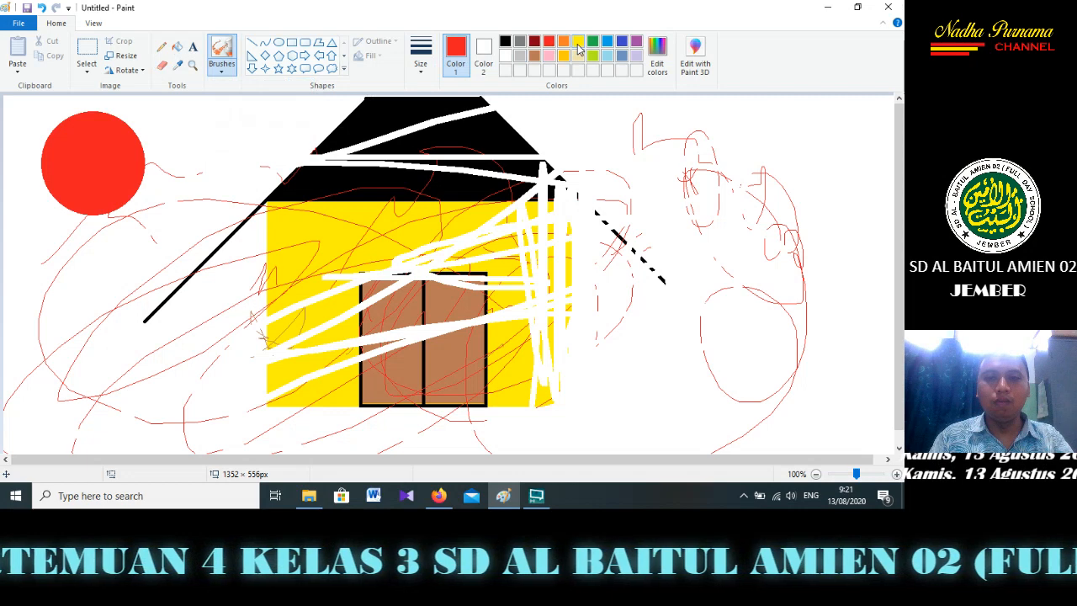
click(578, 42)
mouse_move(578, 135)
mouse_down()
mouse_move(635, 126)
mouse_move(711, 145)
mouse_up()
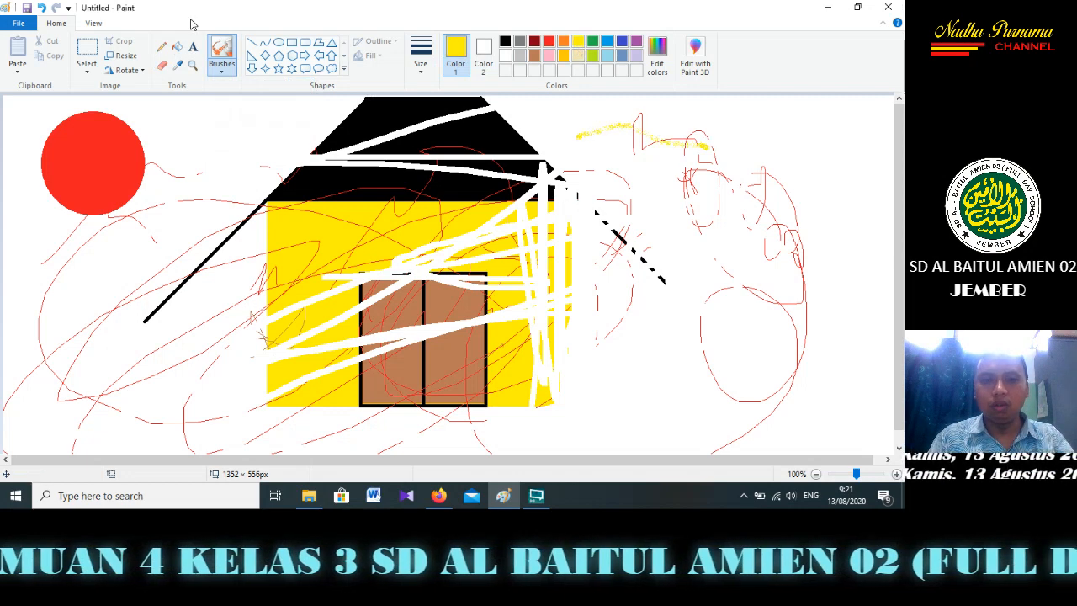
Set the Airbrush to the thickest size and spray yellow over the area beside the house and over the red sun
click(422, 73)
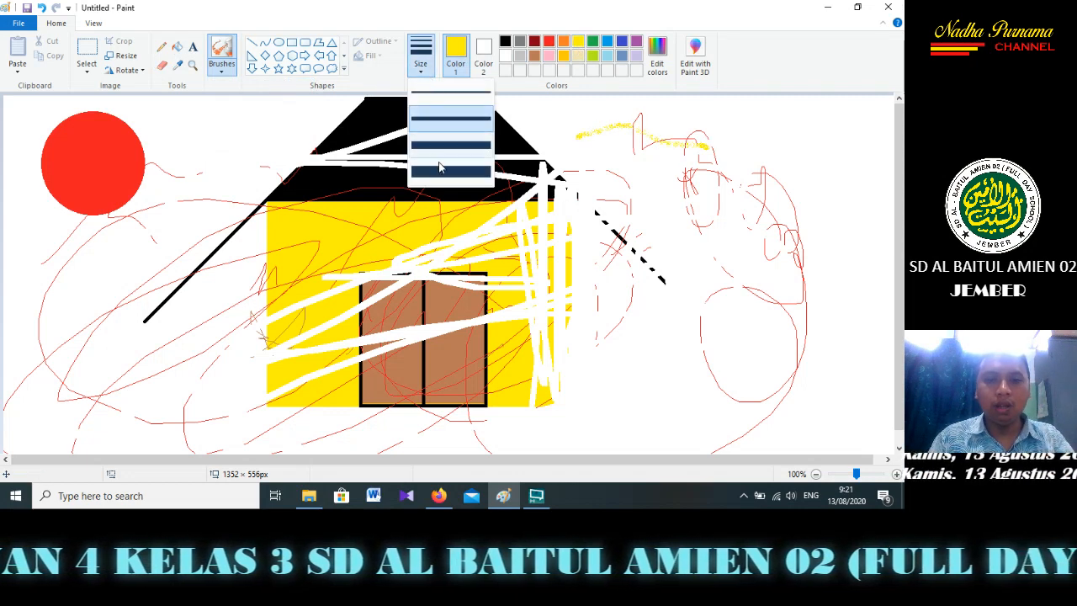
click(598, 165)
mouse_move(597, 166)
mouse_down()
mouse_move(682, 146)
mouse_move(635, 371)
mouse_move(642, 303)
mouse_move(661, 336)
mouse_move(848, 287)
mouse_move(856, 211)
mouse_move(802, 272)
mouse_move(796, 373)
mouse_move(822, 368)
mouse_move(832, 398)
mouse_up()
mouse_move(151, 160)
mouse_down()
mouse_move(116, 122)
mouse_move(99, 151)
mouse_move(150, 179)
mouse_move(120, 120)
mouse_move(59, 154)
mouse_move(162, 168)
mouse_move(95, 125)
mouse_move(127, 170)
mouse_move(81, 184)
mouse_move(120, 117)
mouse_move(102, 195)
mouse_move(88, 102)
mouse_move(95, 159)
mouse_move(39, 172)
mouse_move(107, 148)
mouse_move(129, 125)
mouse_move(132, 157)
mouse_move(119, 143)
mouse_move(120, 192)
mouse_up()
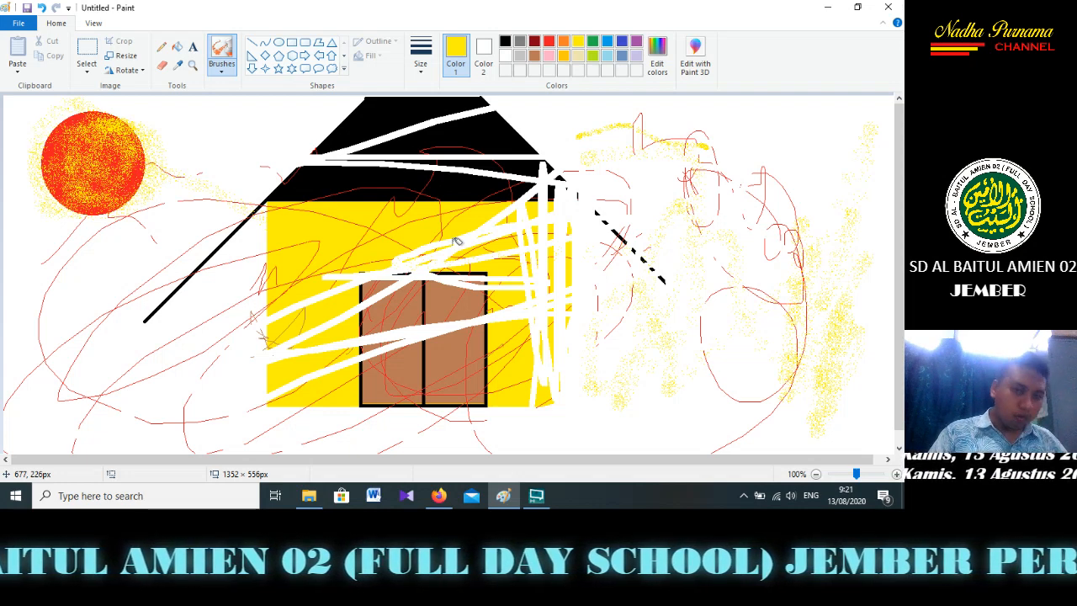
Paint two thin yellow arches across the roof with the regular Brush
click(221, 67)
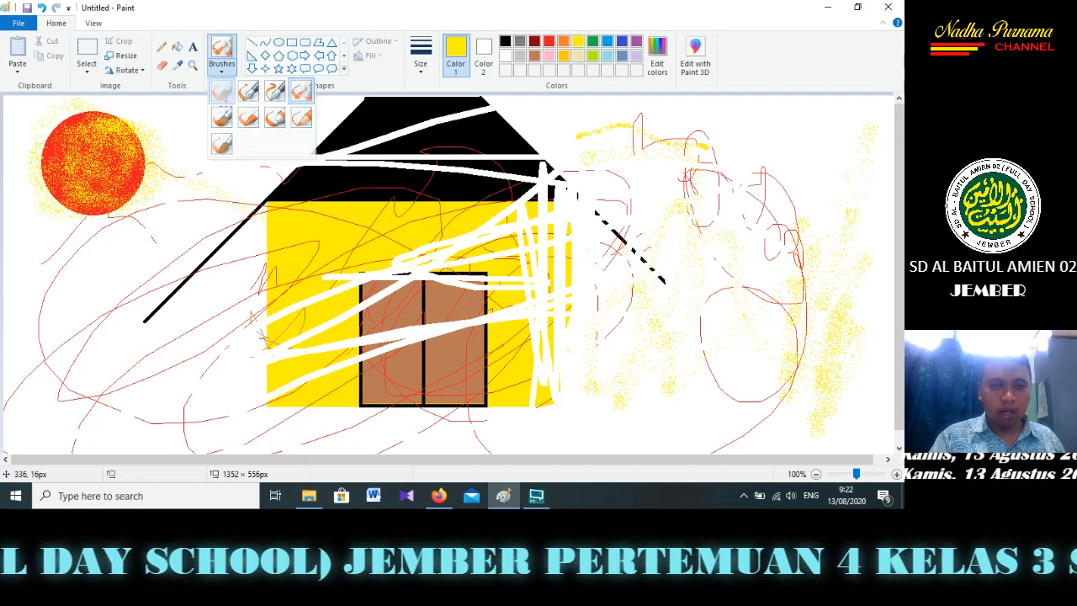
click(225, 97)
drag(204, 198, 410, 202)
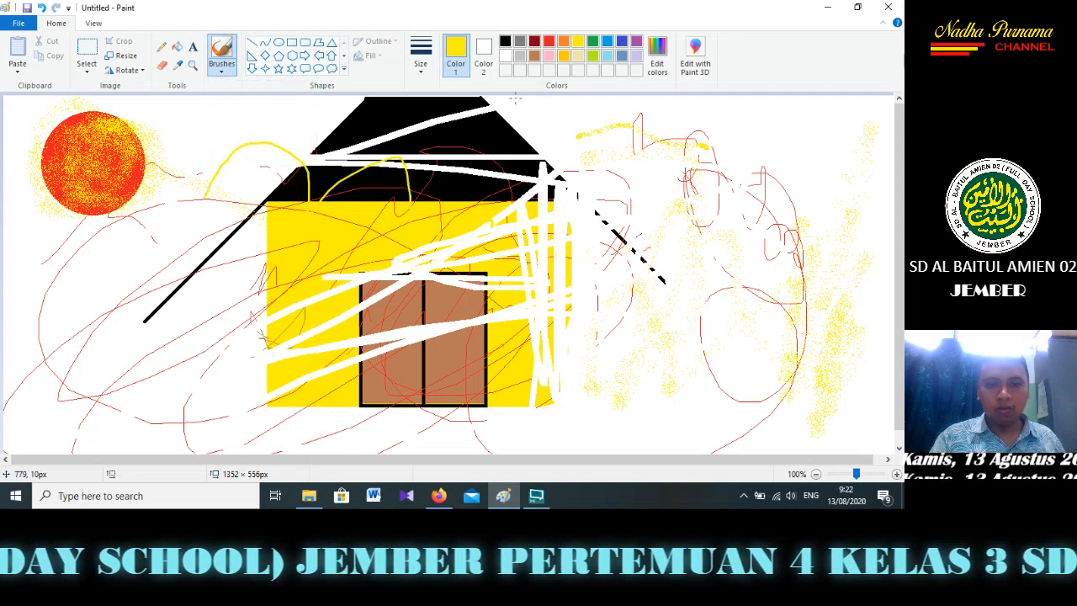
Set a thicker brush size and paint yellow loops over the roof, the wall and the area beside the house
click(424, 71)
click(441, 157)
mouse_move(463, 244)
mouse_down()
mouse_move(557, 240)
mouse_move(678, 168)
mouse_move(673, 362)
mouse_move(636, 278)
mouse_move(522, 169)
mouse_move(497, 189)
mouse_move(421, 109)
mouse_move(265, 206)
mouse_up()
mouse_move(392, 286)
mouse_down()
mouse_move(677, 253)
mouse_move(781, 293)
mouse_move(770, 313)
mouse_move(665, 278)
mouse_move(687, 405)
mouse_move(673, 286)
mouse_move(539, 387)
mouse_up()
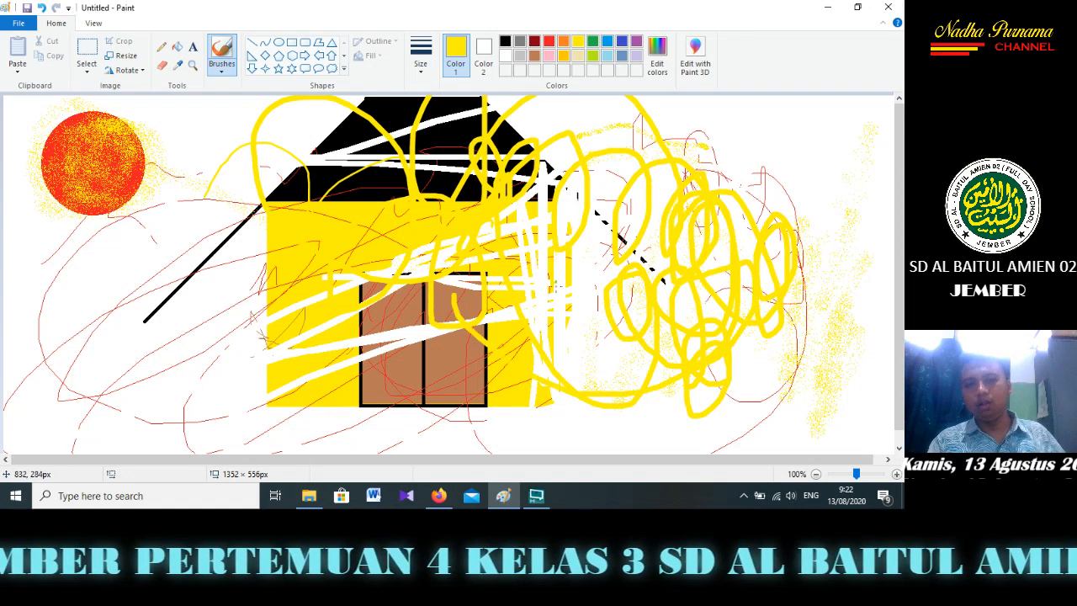
Paint short yellow strokes over and beside the roof with the Oil brush and with the Crayon
click(221, 74)
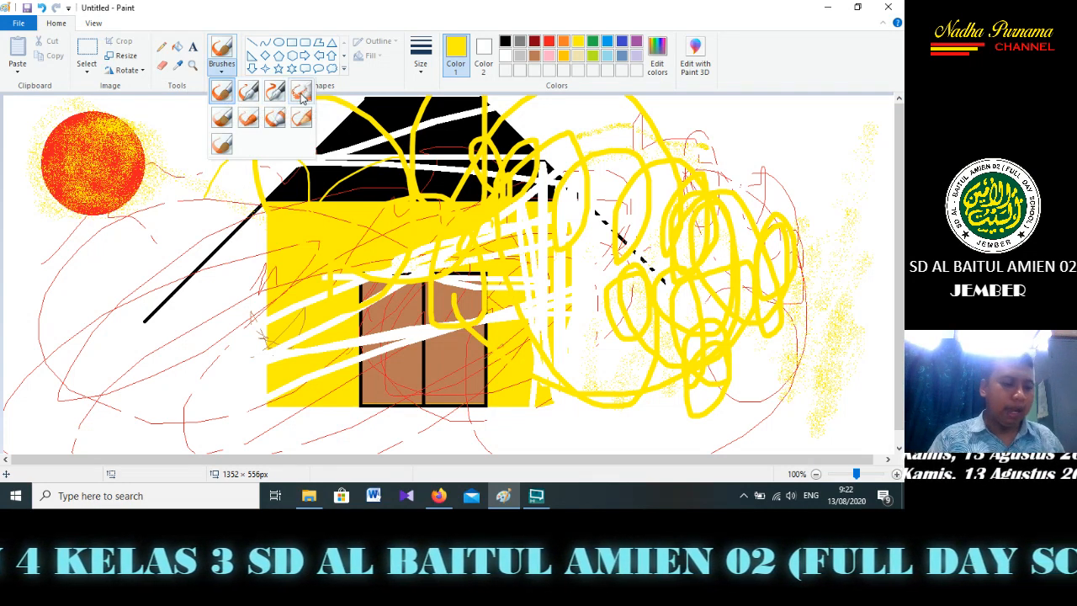
click(229, 112)
mouse_move(219, 159)
mouse_down()
mouse_move(266, 203)
mouse_move(364, 198)
mouse_up()
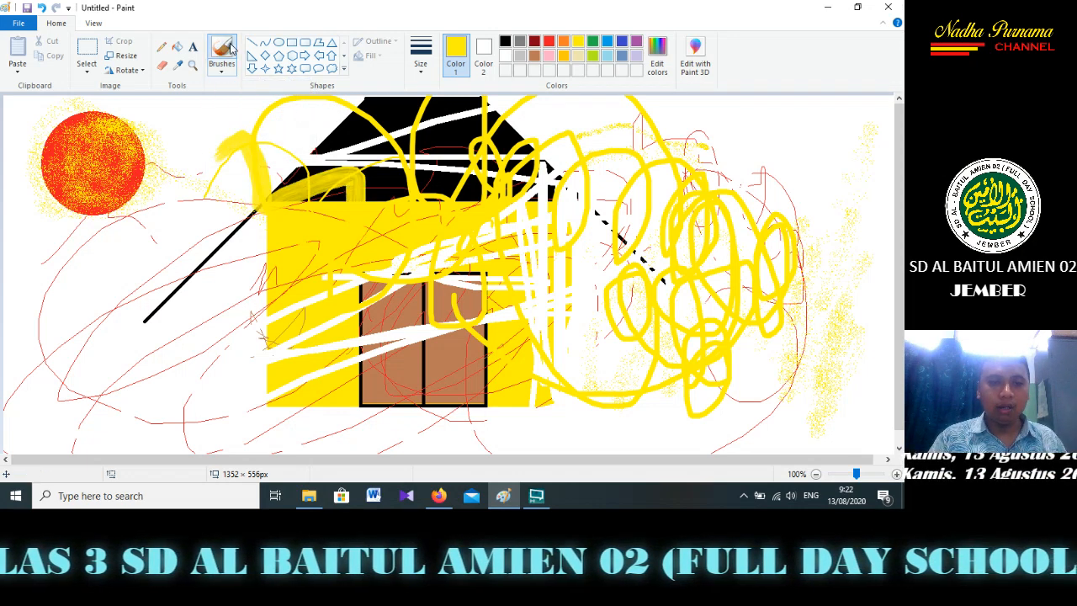
click(222, 67)
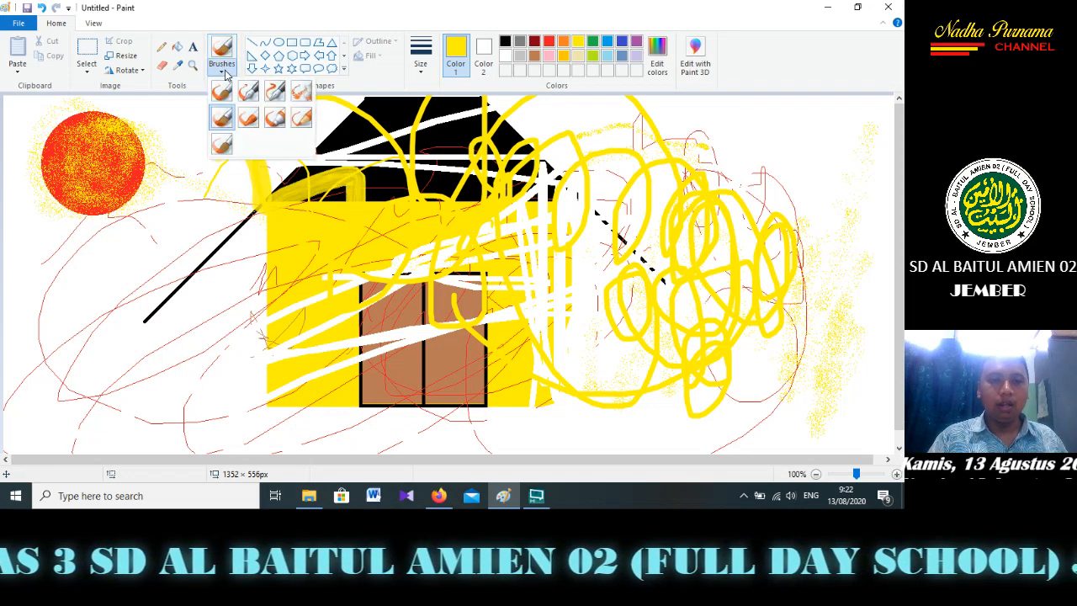
click(247, 118)
mouse_move(217, 160)
mouse_down()
mouse_move(319, 159)
mouse_move(453, 181)
mouse_up()
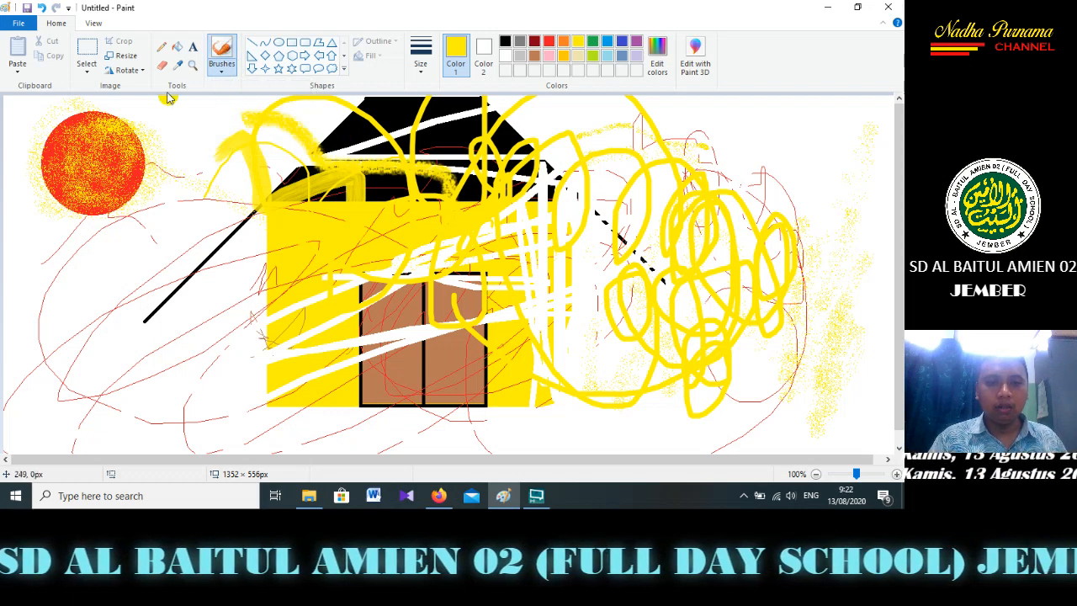
Paint wide yellow loops with the Marker beside the house and across its roof, wall and door
click(221, 67)
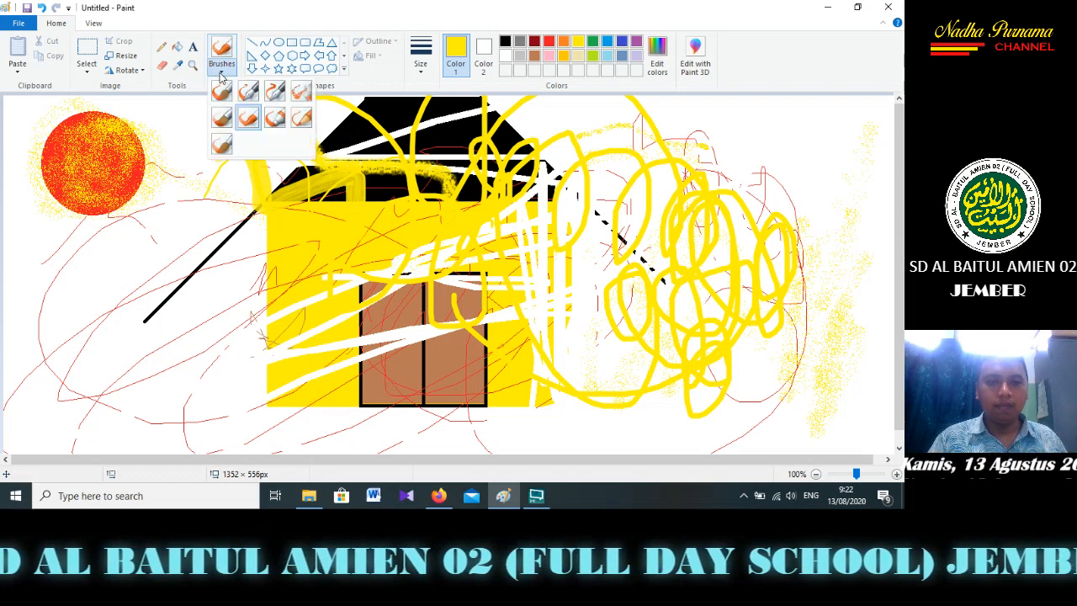
click(267, 122)
mouse_move(54, 358)
mouse_down()
mouse_move(202, 278)
mouse_move(488, 404)
mouse_move(307, 234)
mouse_up()
drag(388, 269, 332, 350)
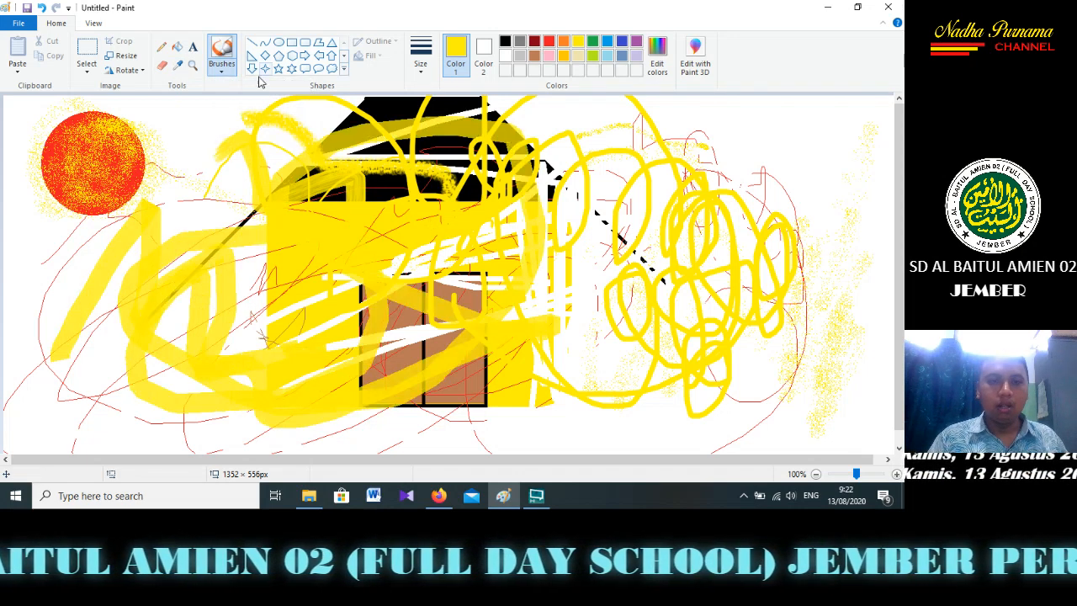
Draw a thin yellow zigzag with the Natural pencil in the picture's upper-right area
click(221, 67)
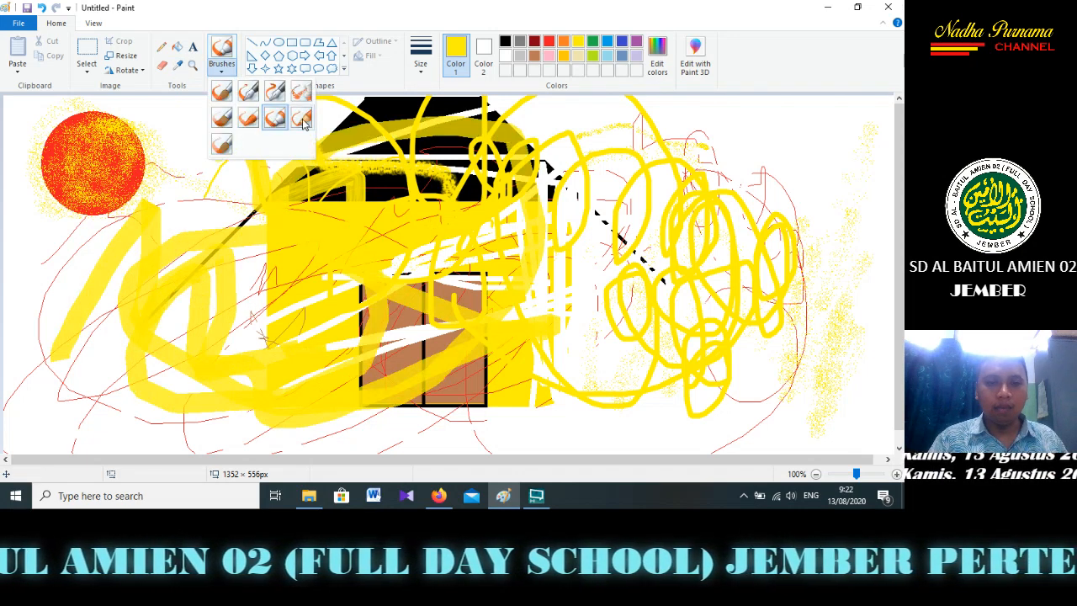
click(303, 120)
mouse_move(686, 111)
mouse_down()
mouse_move(838, 133)
mouse_move(858, 169)
mouse_up()
Paint yellow curves with the Watercolor brush between the sun and the house and over the area right of the door
click(222, 67)
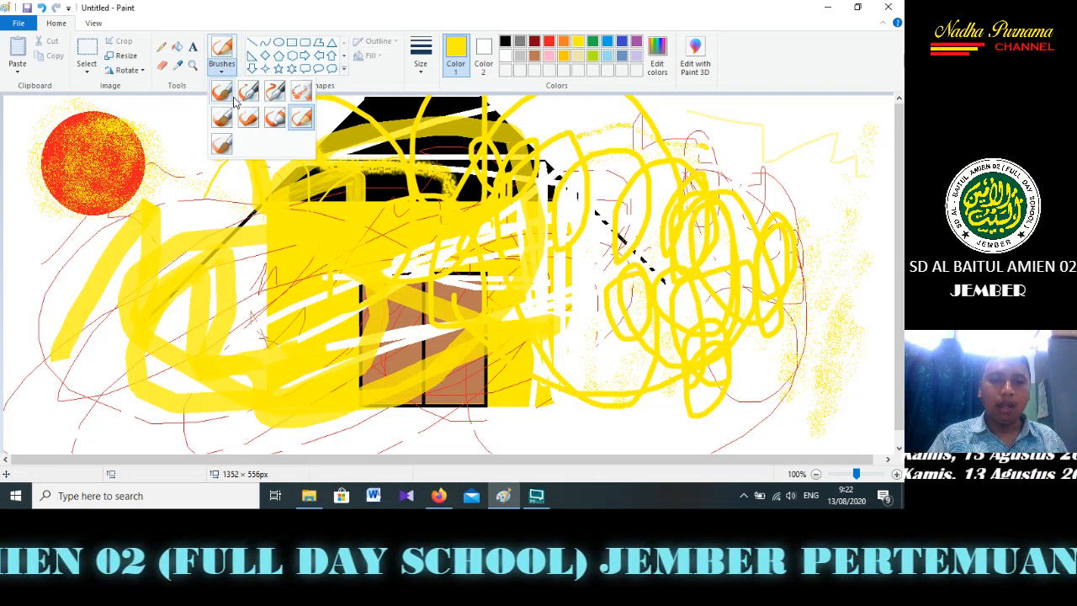
click(230, 151)
mouse_move(215, 151)
mouse_down()
mouse_move(236, 122)
mouse_move(74, 416)
mouse_up()
drag(621, 403, 618, 353)
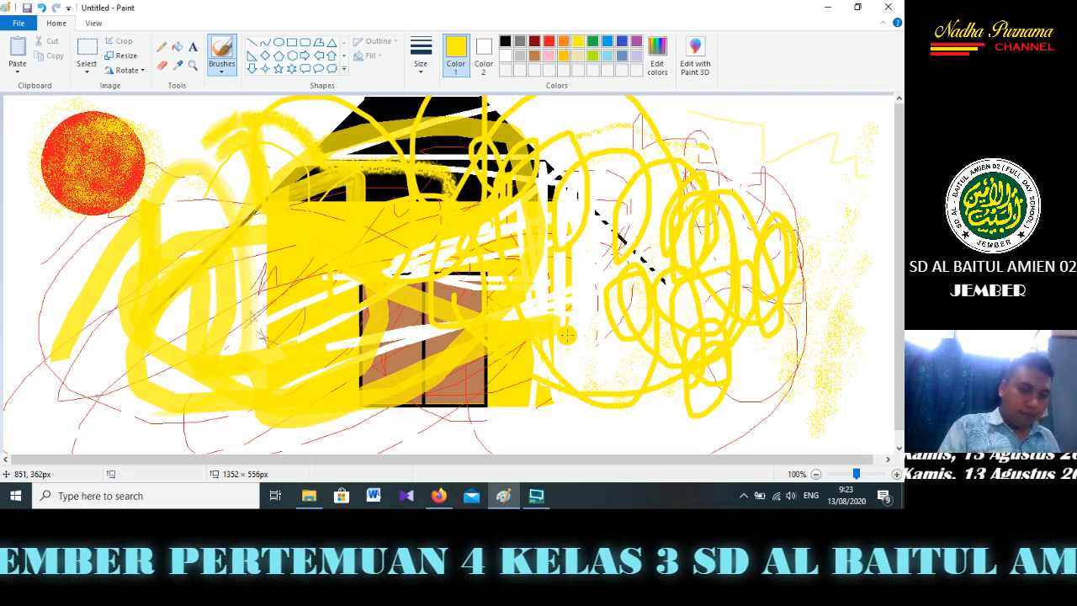
mouse_move(426, 286)
mouse_down()
mouse_move(597, 266)
mouse_move(642, 318)
mouse_move(563, 314)
mouse_move(617, 337)
mouse_move(647, 318)
mouse_up()
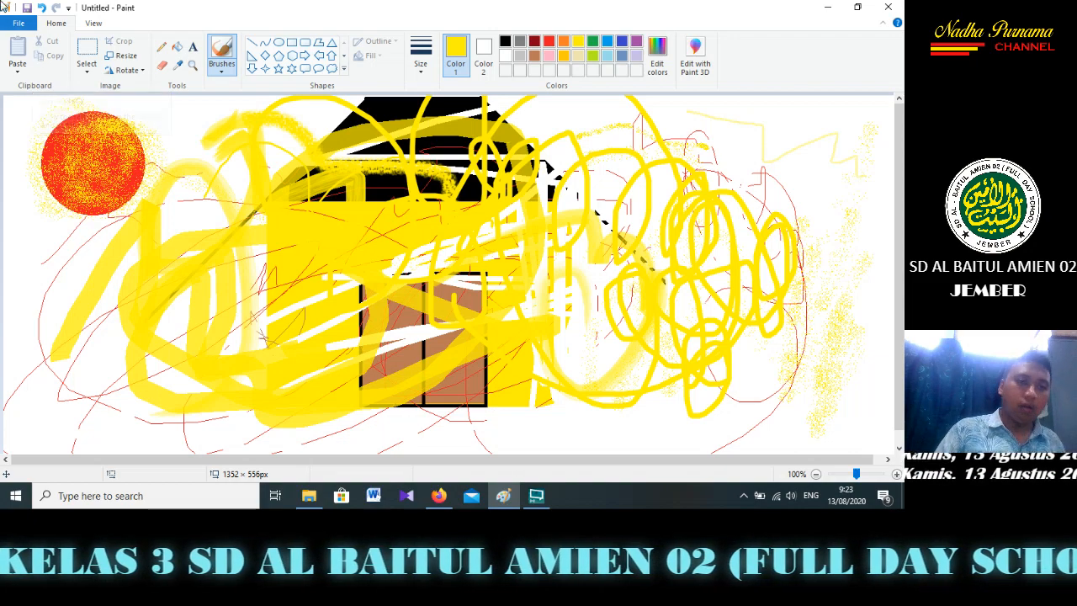
Start a new blank picture, discarding the current house drawing
click(23, 22)
click(24, 54)
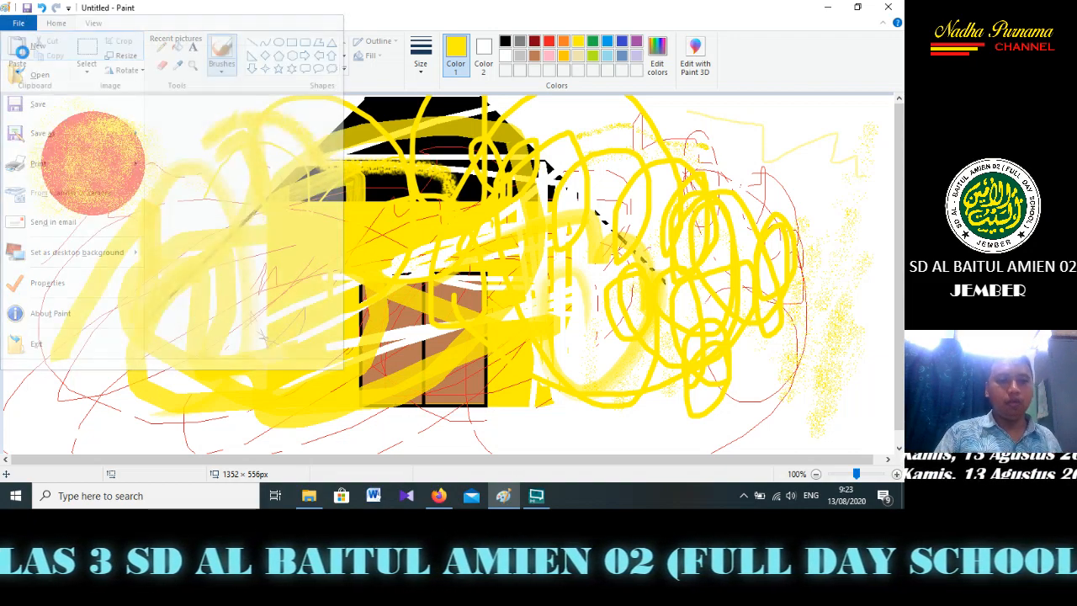
click(477, 251)
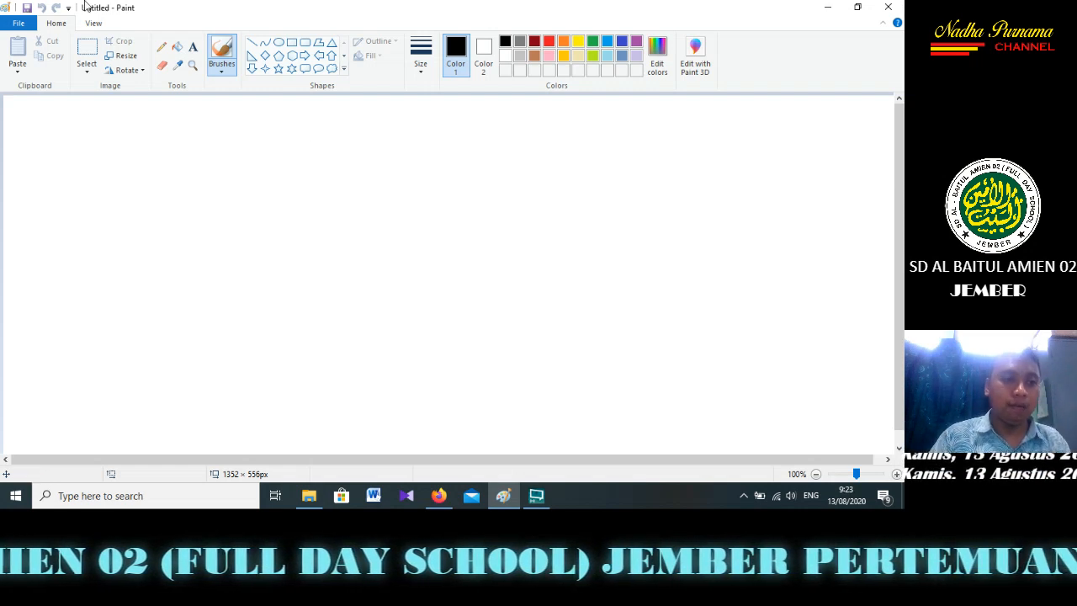
click(32, 23)
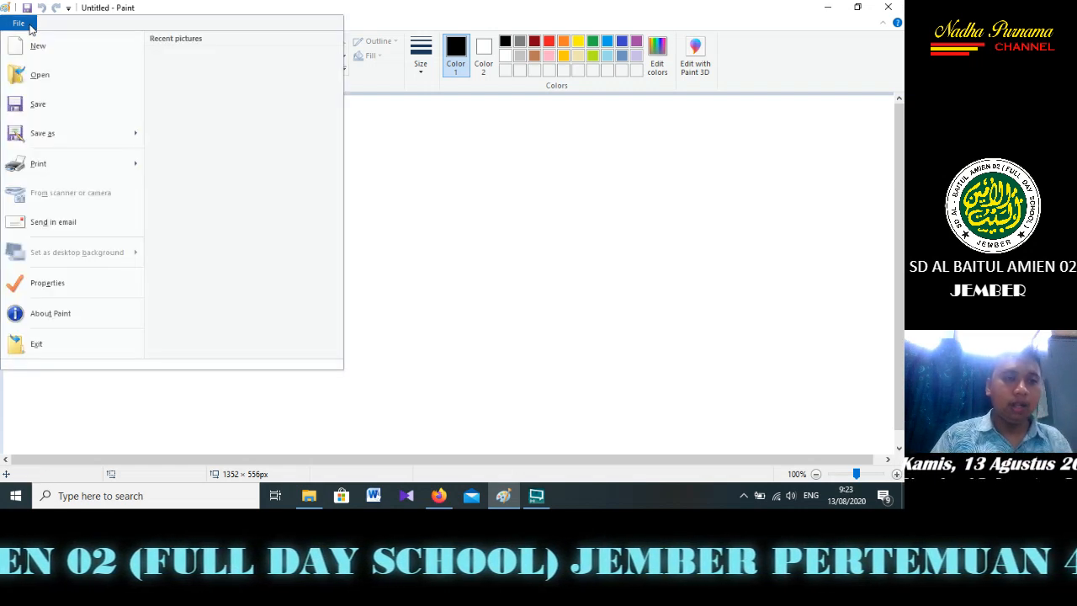
click(459, 241)
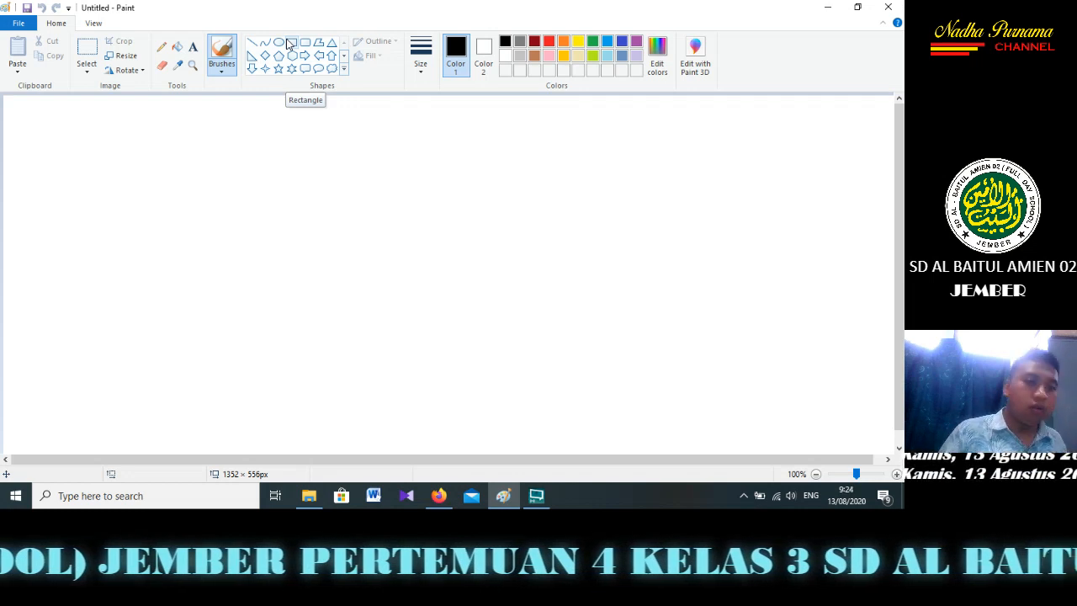
Insert the text "KELAS 3 SD AL BAITUL AMIEN 02" near the middle of the canvas
click(196, 53)
click(215, 234)
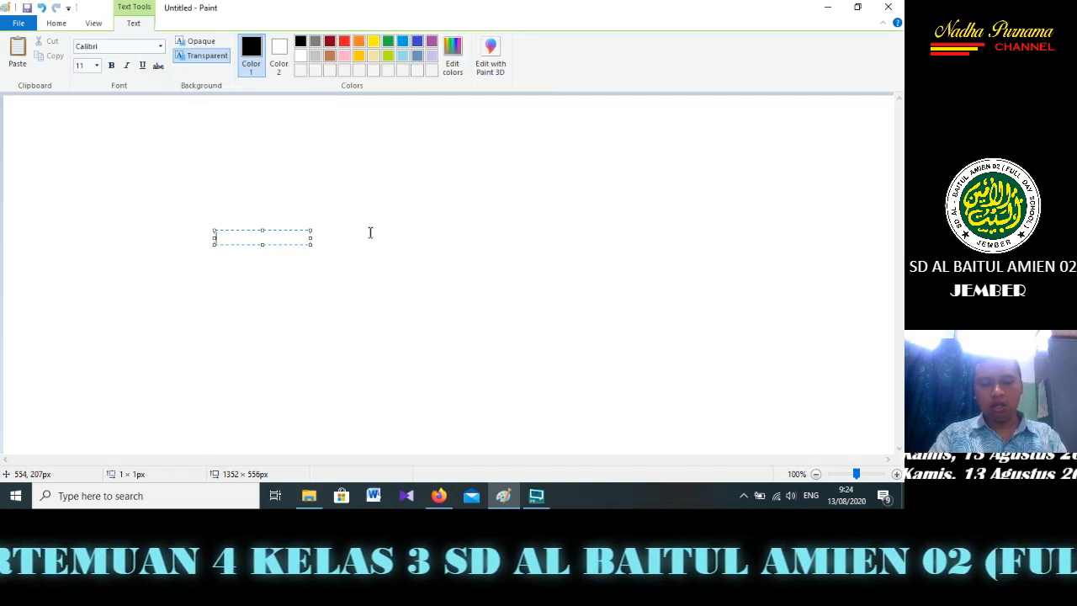
text(KELAS 3 SD)
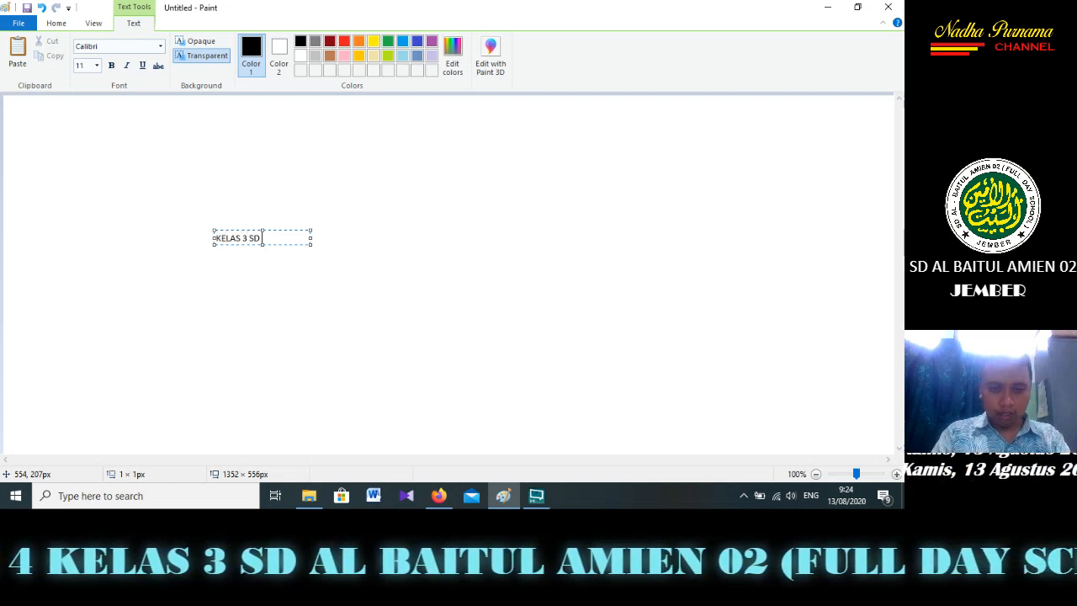
key(Caps_Lock)
text(AL BA)
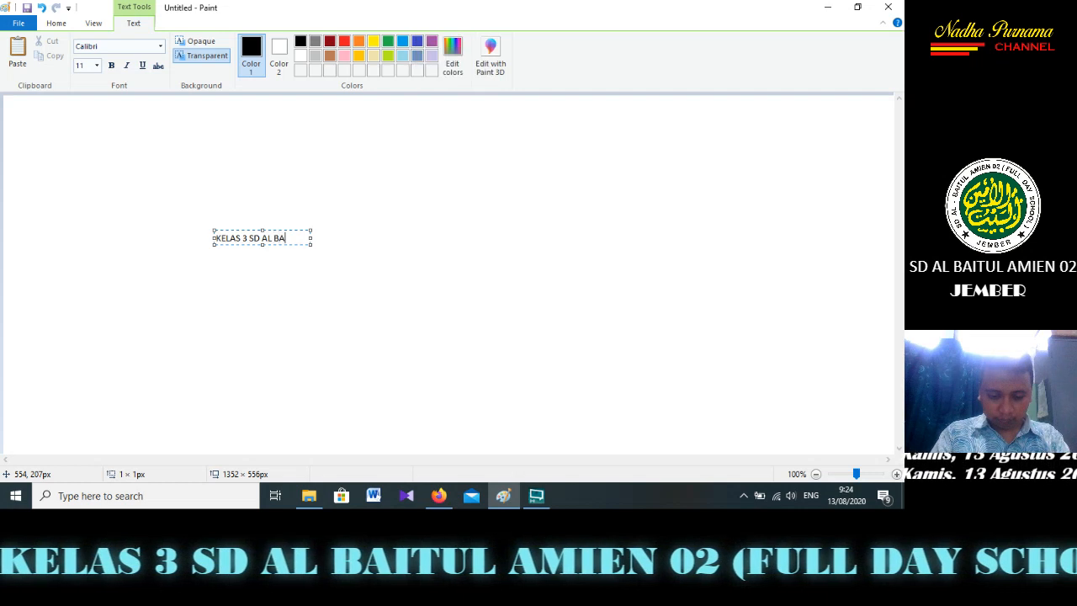
text(ITUL AMIEN 02)
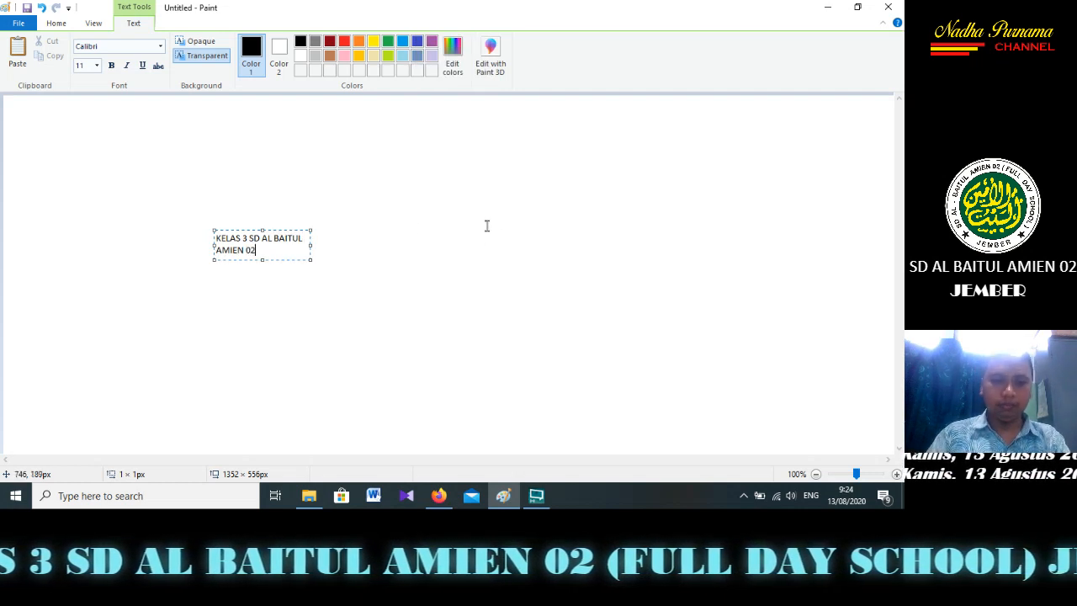
Enlarge the text box to about 497 × 204 px and set the whole text to font size 28
drag(311, 258, 470, 360)
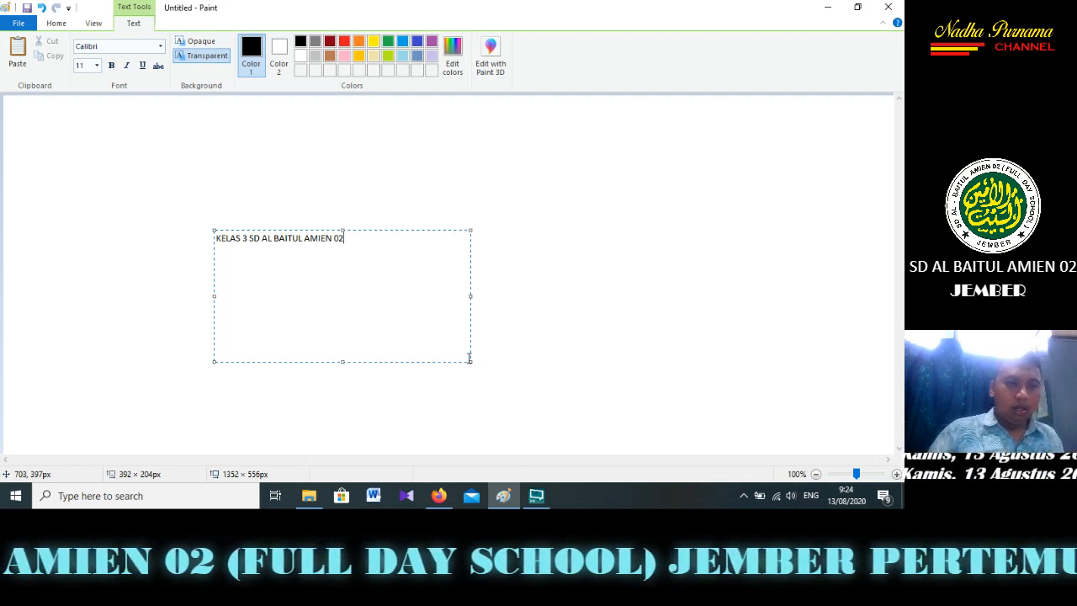
drag(345, 239, 217, 246)
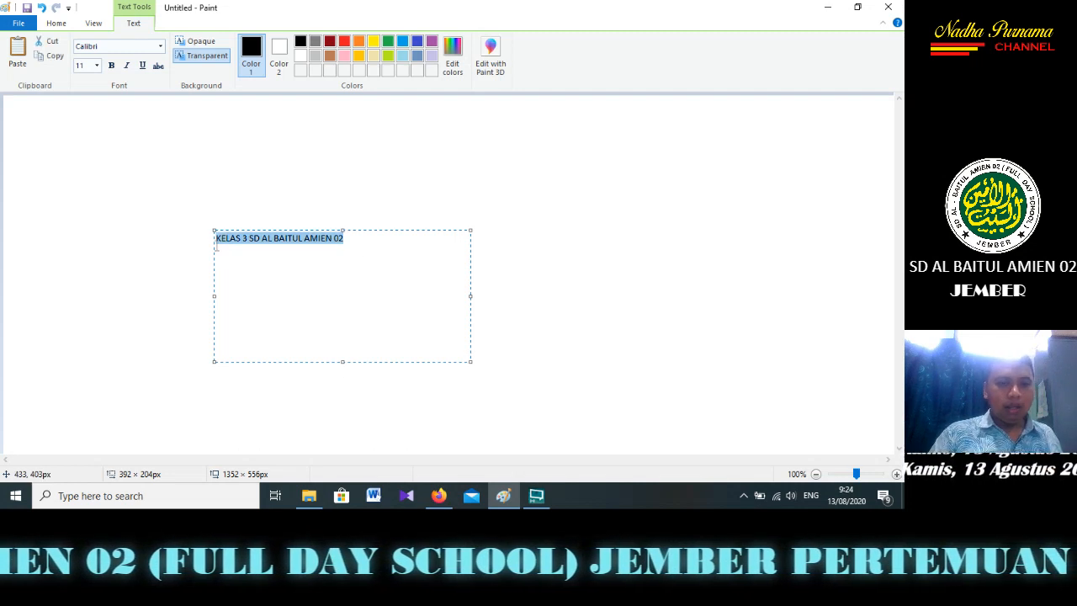
click(99, 67)
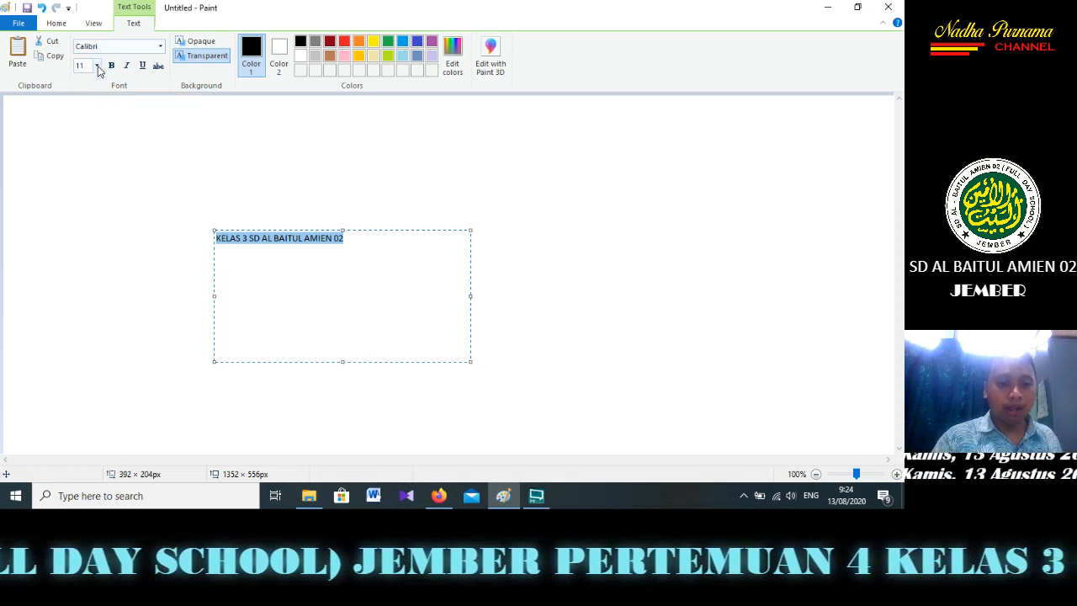
click(98, 67)
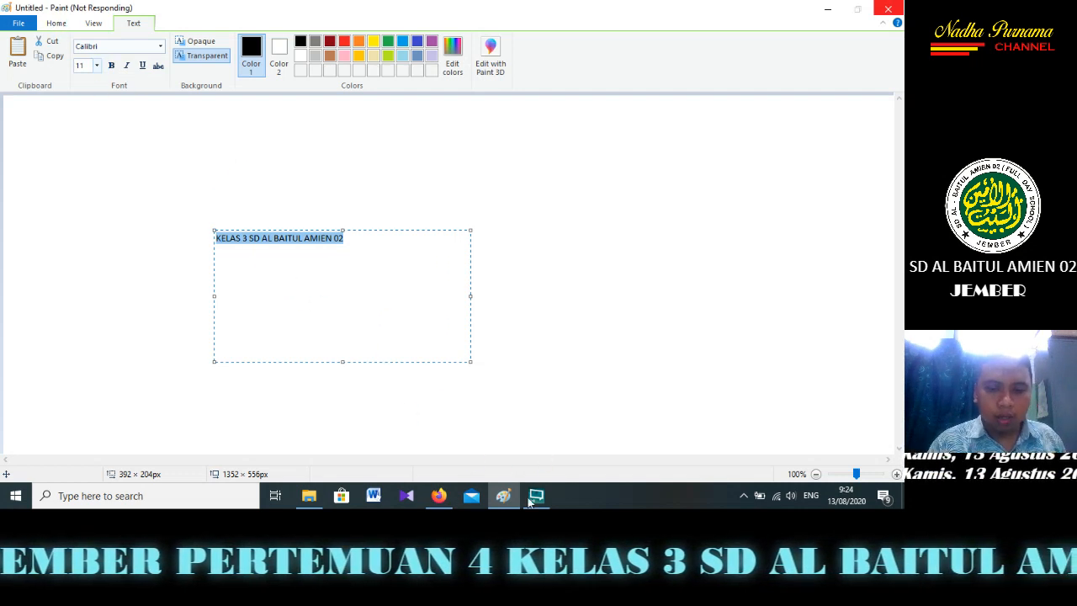
mouse_move(502, 496)
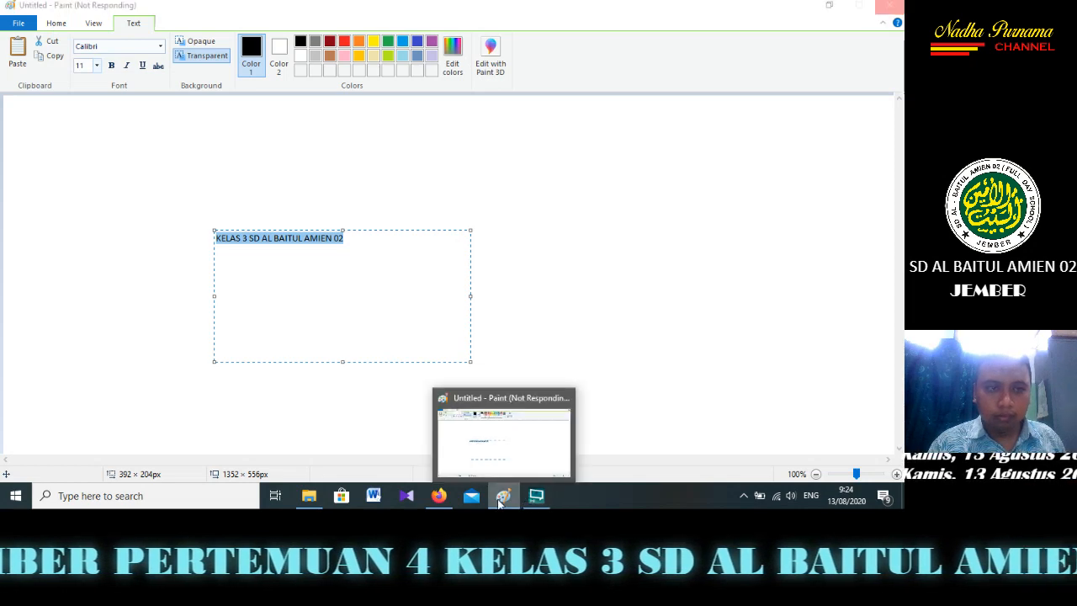
click(508, 446)
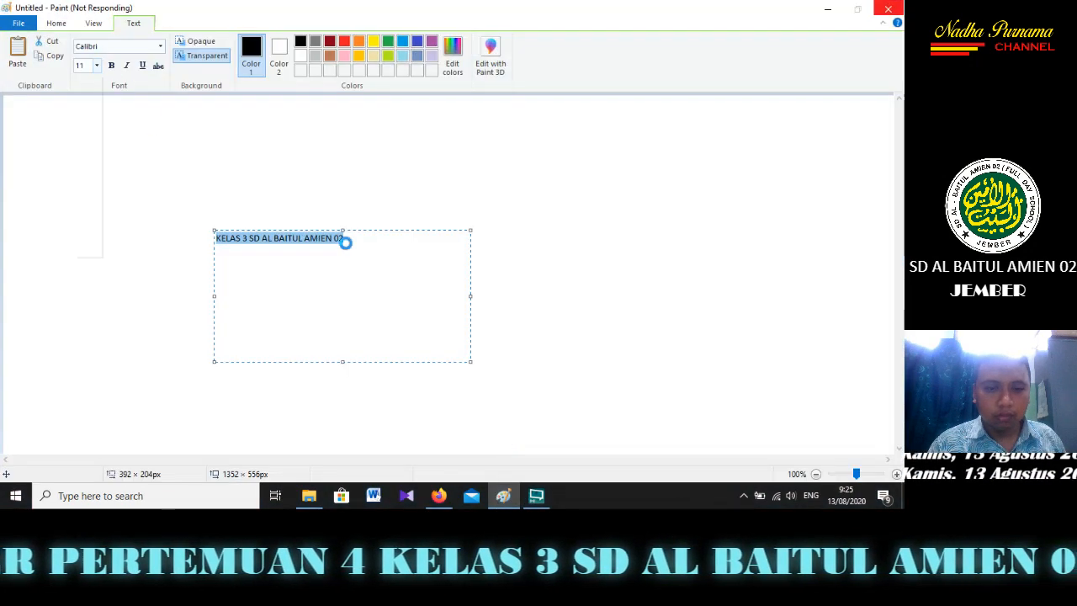
click(96, 66)
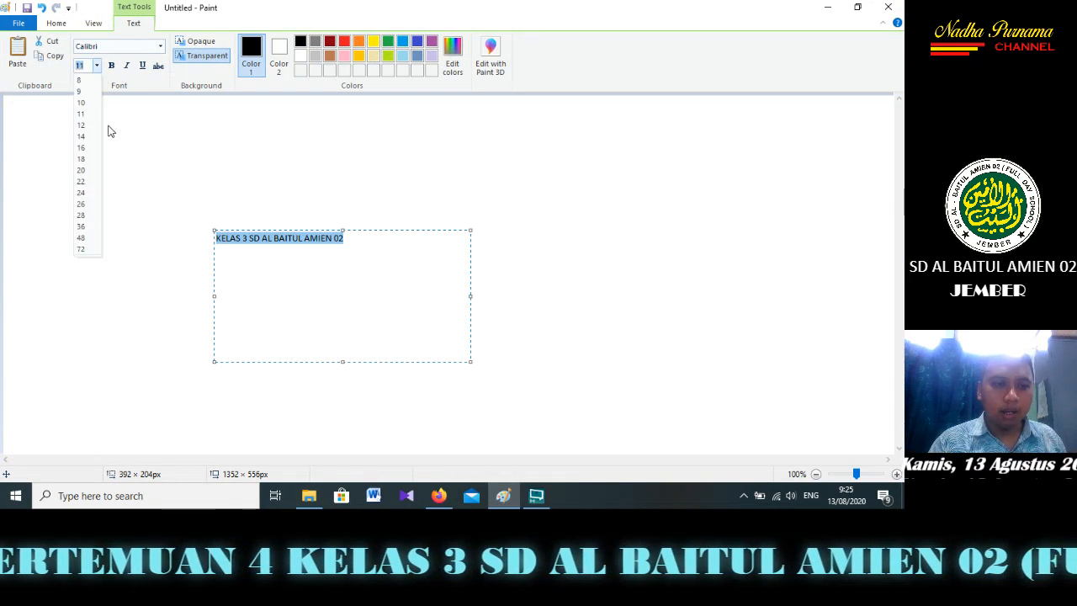
click(87, 217)
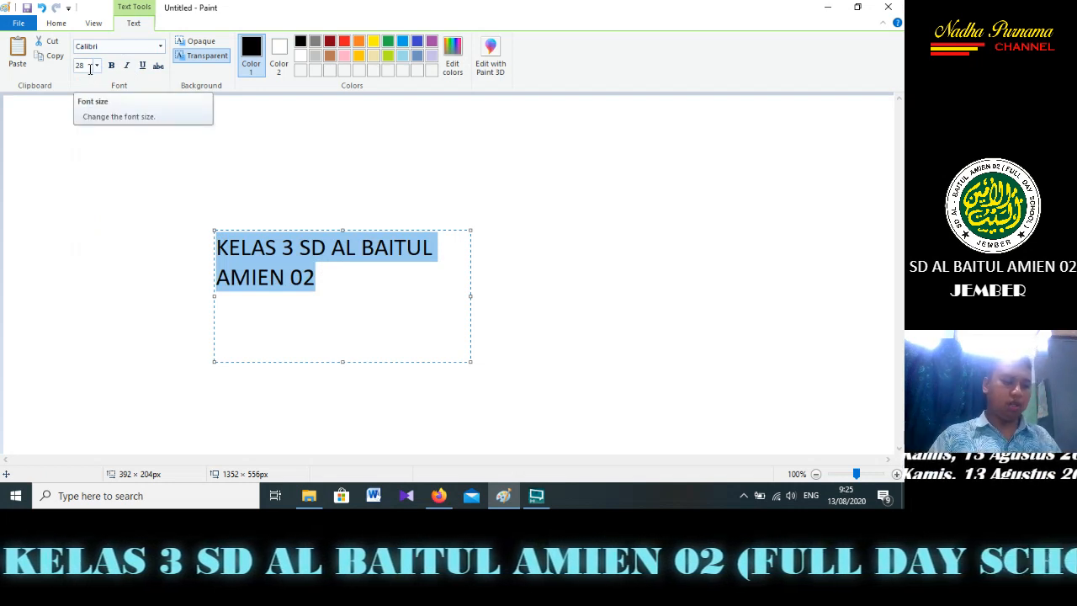
drag(471, 295, 540, 286)
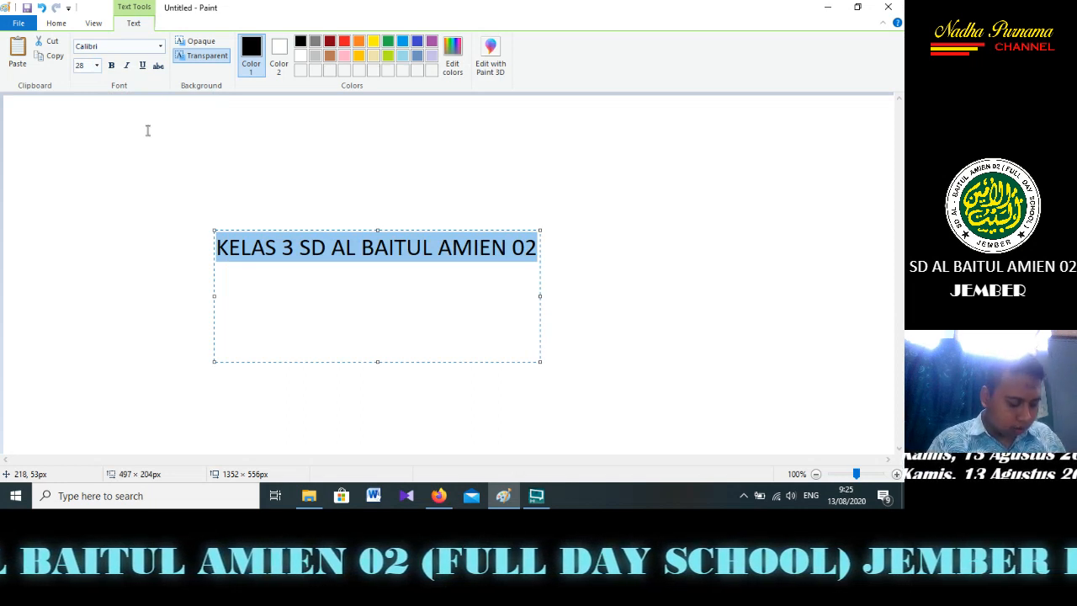
Try the Birds of Paradise Personal use font on the text, and settle on Bauhaus 93
click(159, 47)
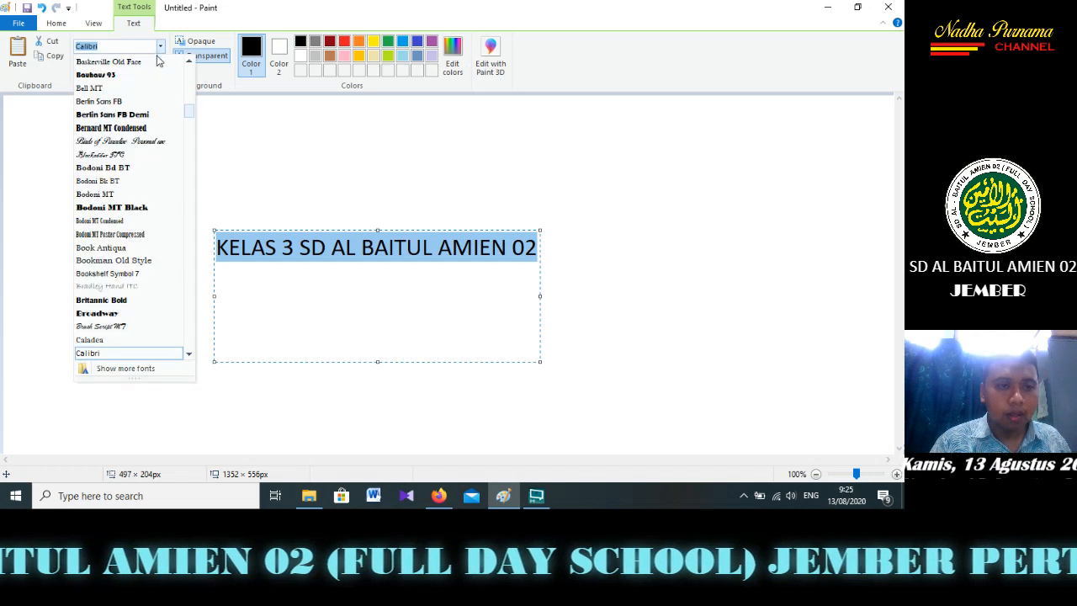
click(137, 141)
click(159, 46)
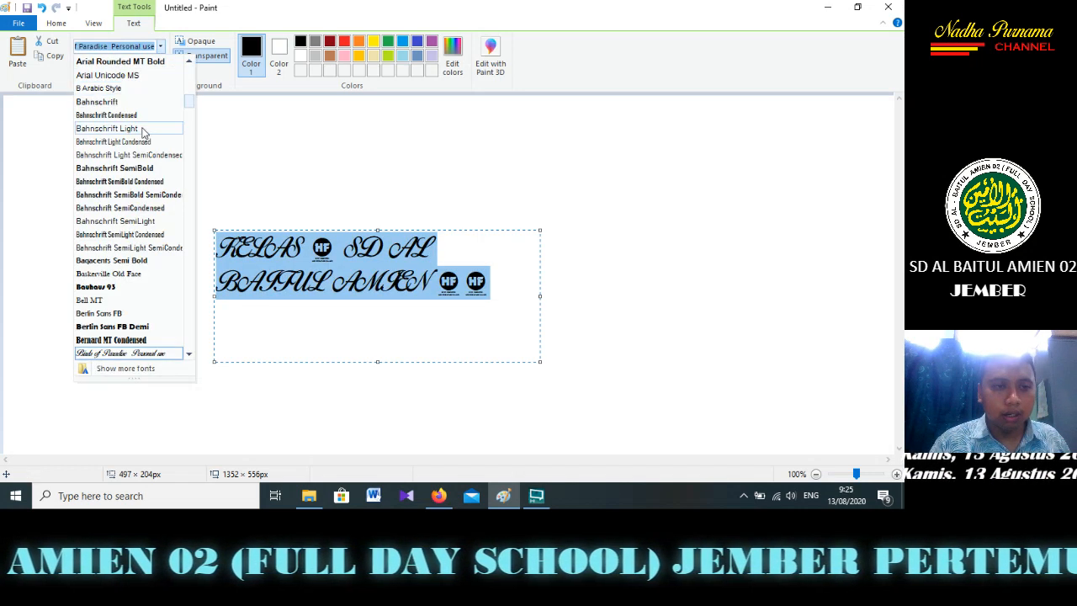
click(117, 288)
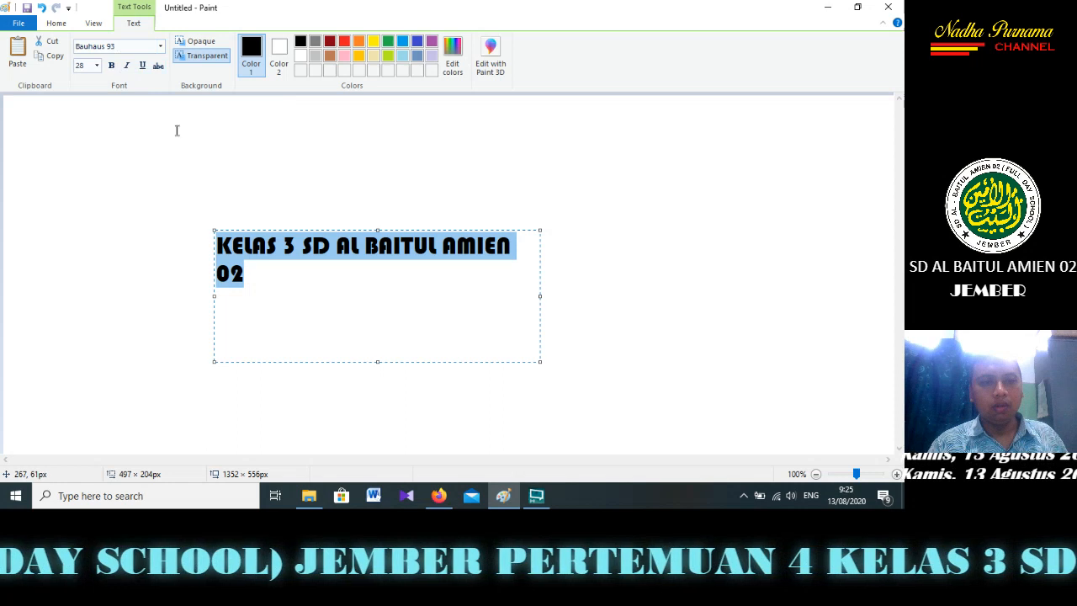
Try bold, italic and underline on the text, remove all three styles and place the text on the canvas
click(111, 68)
click(126, 68)
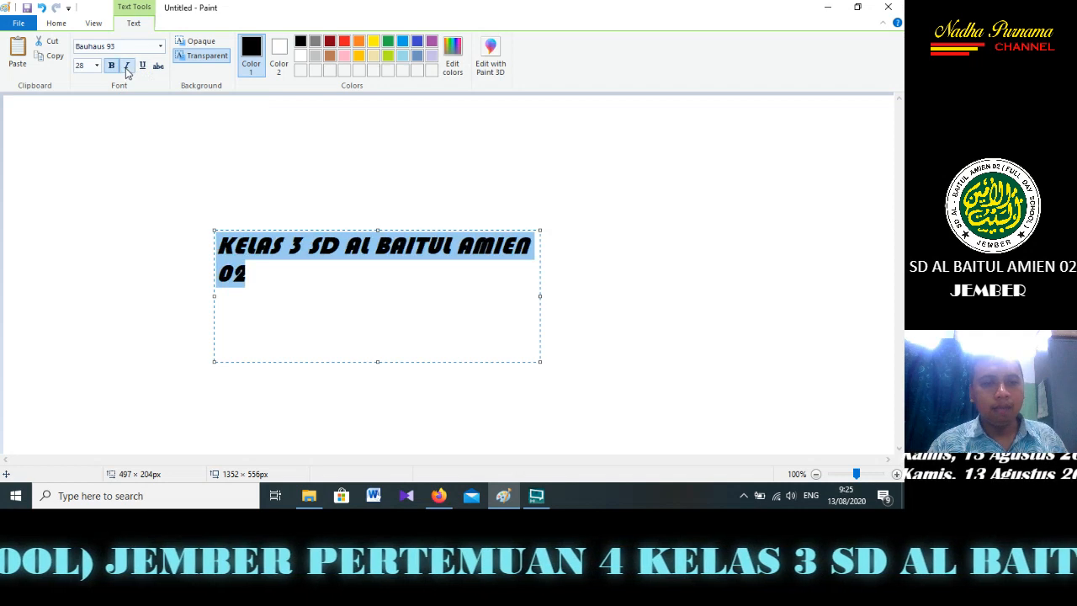
click(142, 66)
click(142, 67)
click(126, 67)
click(111, 67)
click(281, 154)
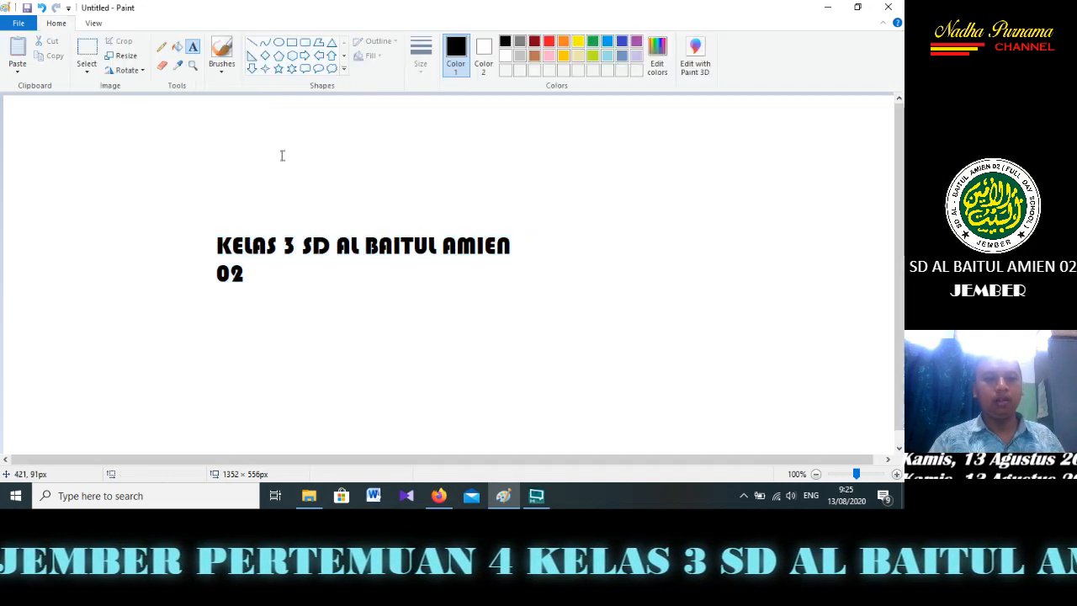
Undo the placed text to clear the canvas
click(512, 267)
click(482, 376)
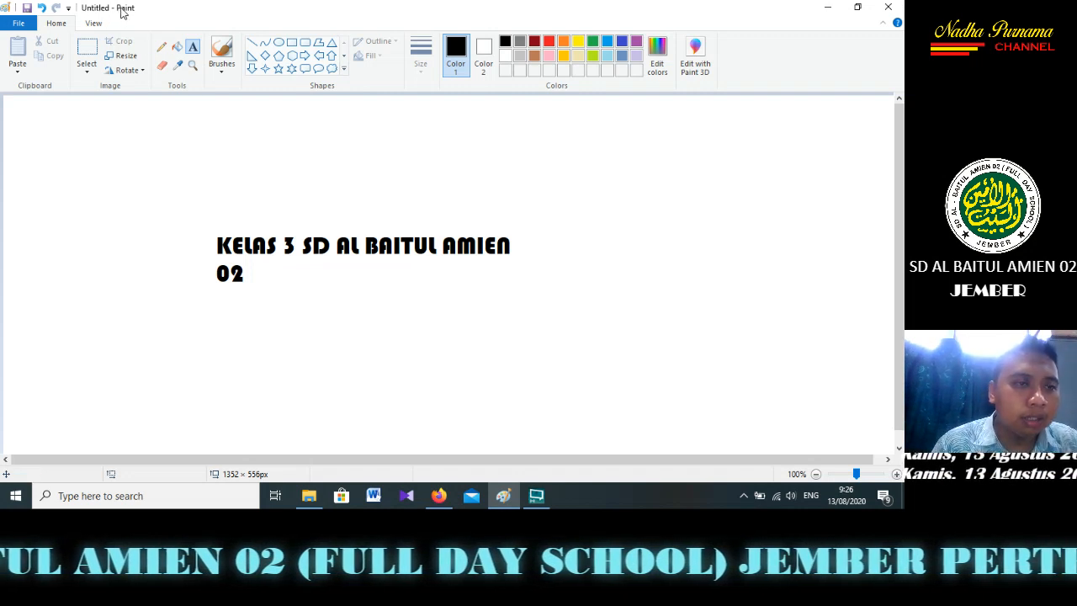
click(42, 11)
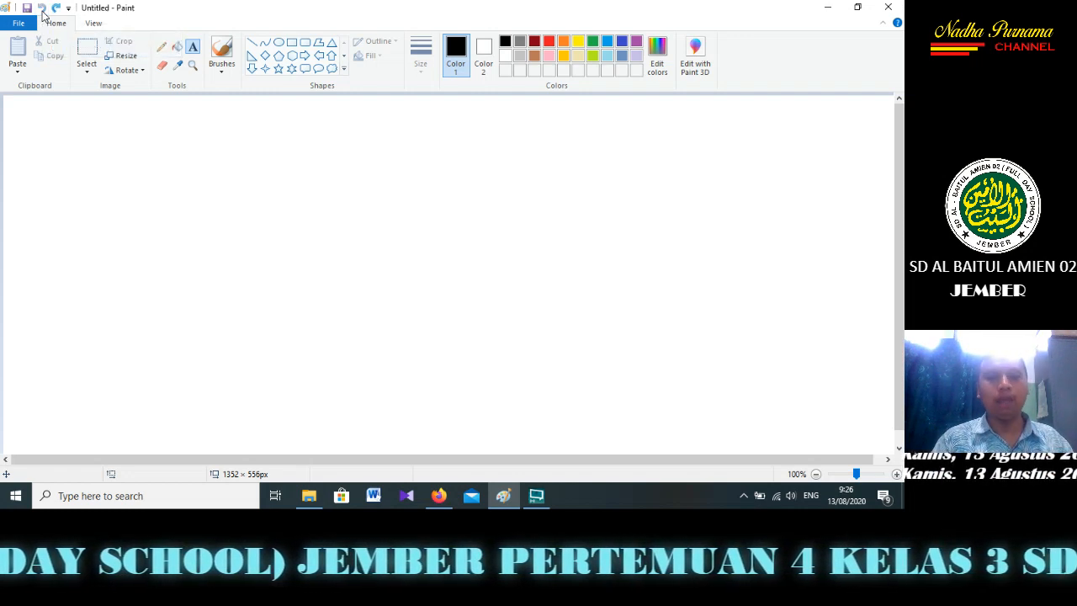
Draw three separate black circles of decreasing size, rising diagonally from the canvas's left half, with the Oval shape
click(279, 42)
drag(174, 173, 399, 344)
click(433, 202)
drag(390, 190, 491, 280)
drag(498, 140, 551, 192)
click(733, 272)
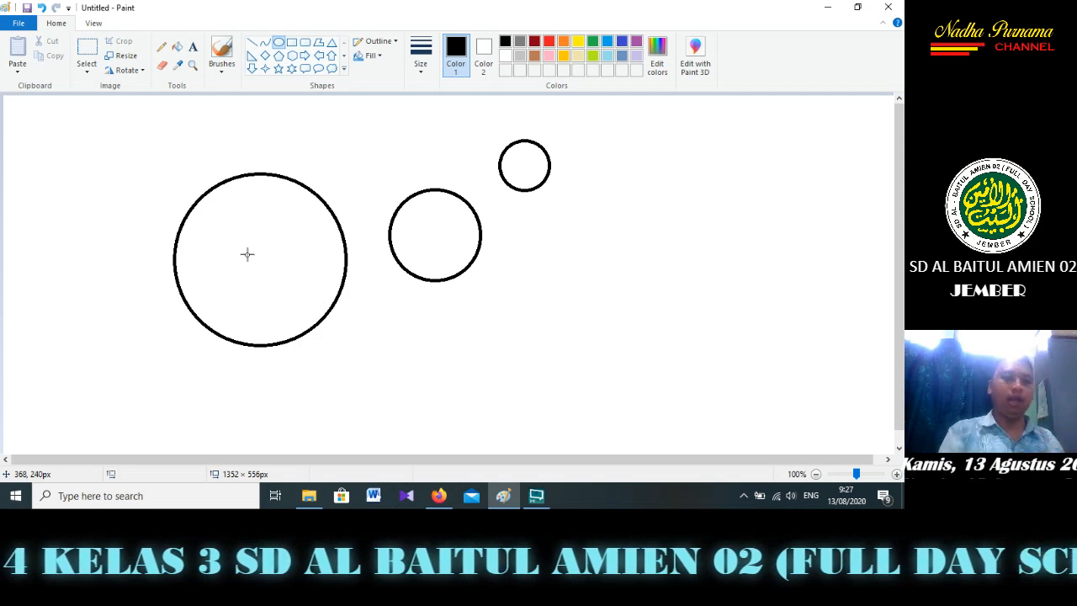
Undo the three drawn circles one by one, from the smallest to the largest, until the canvas is empty
click(41, 8)
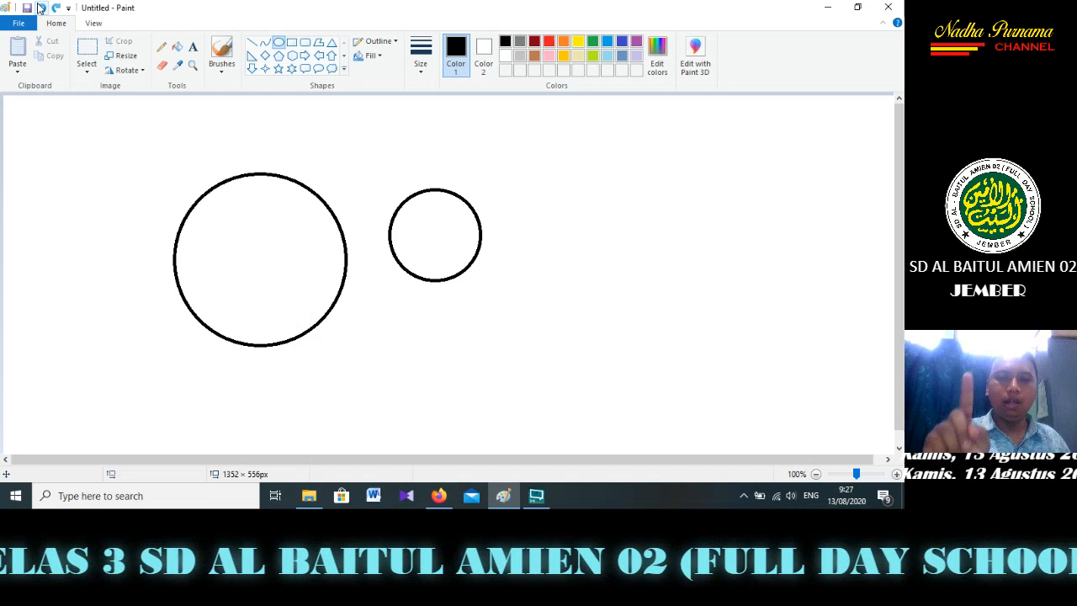
click(41, 8)
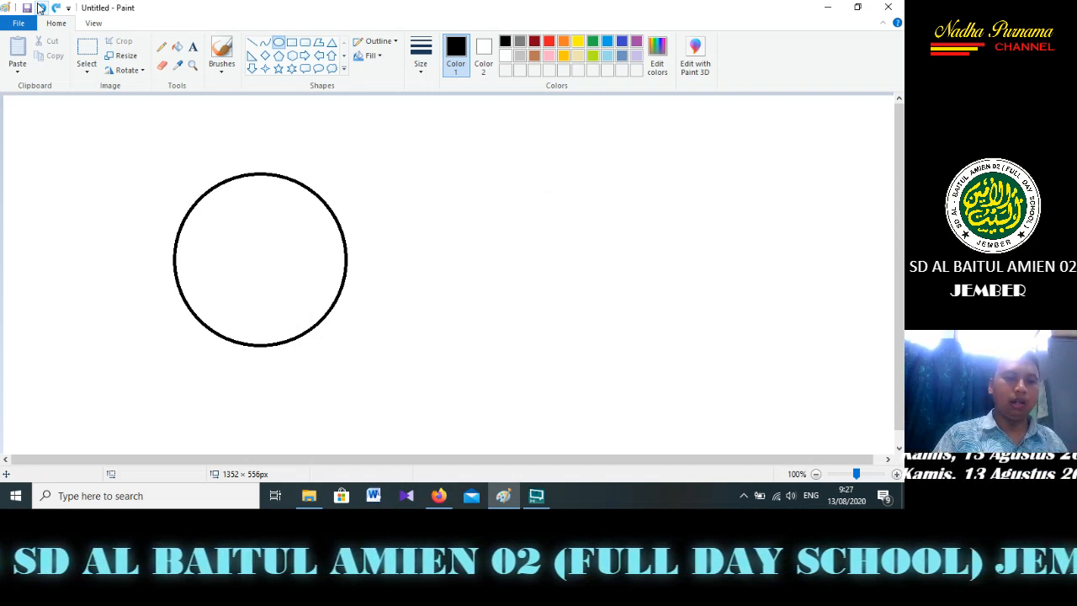
click(41, 8)
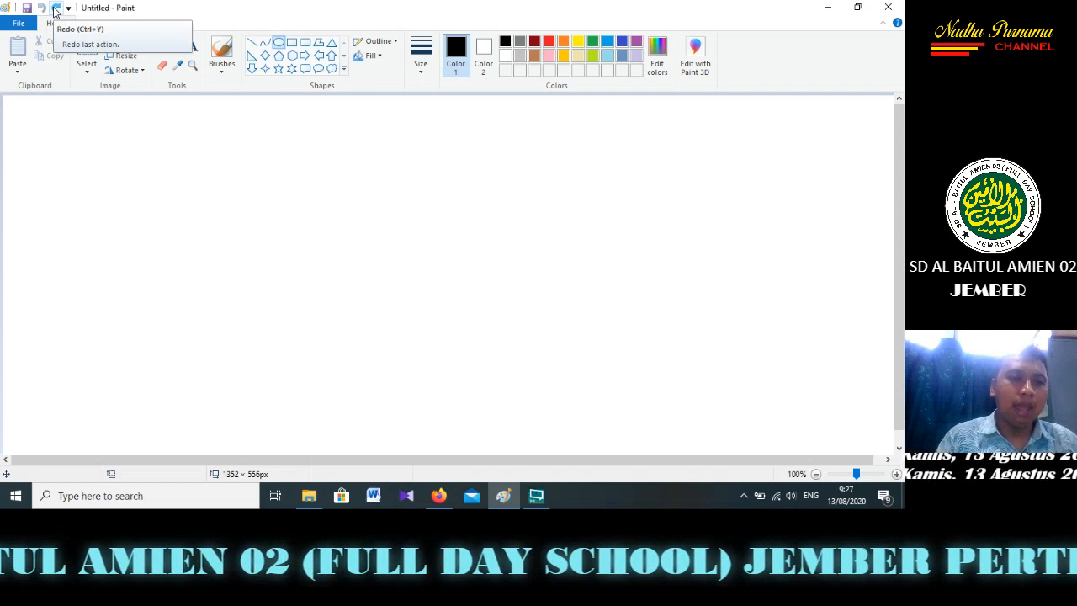
Redo all three undone circles one by one to bring them back onto the canvas
click(56, 8)
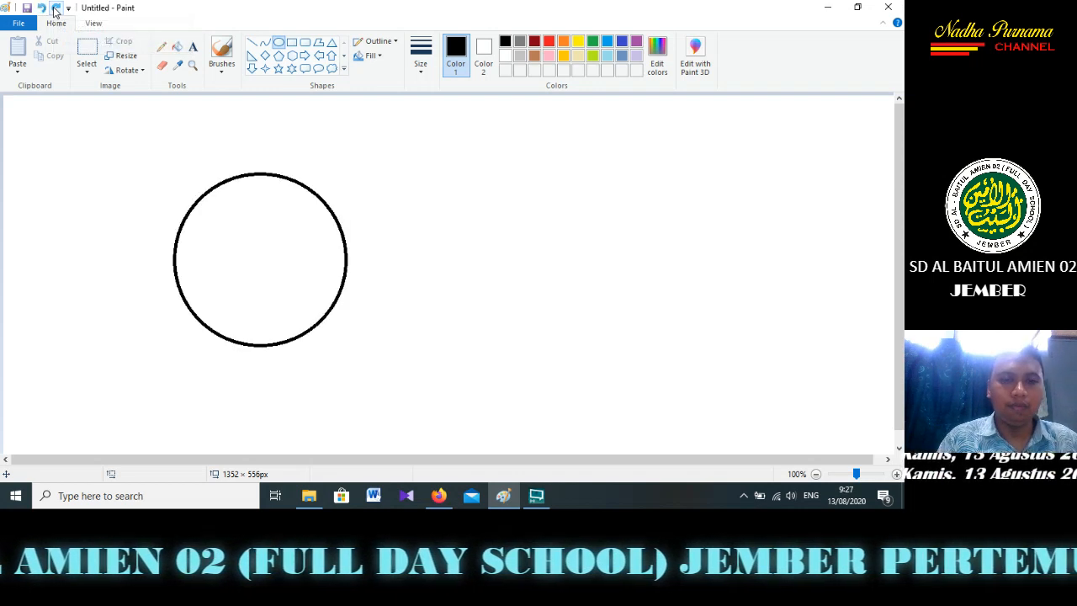
click(56, 8)
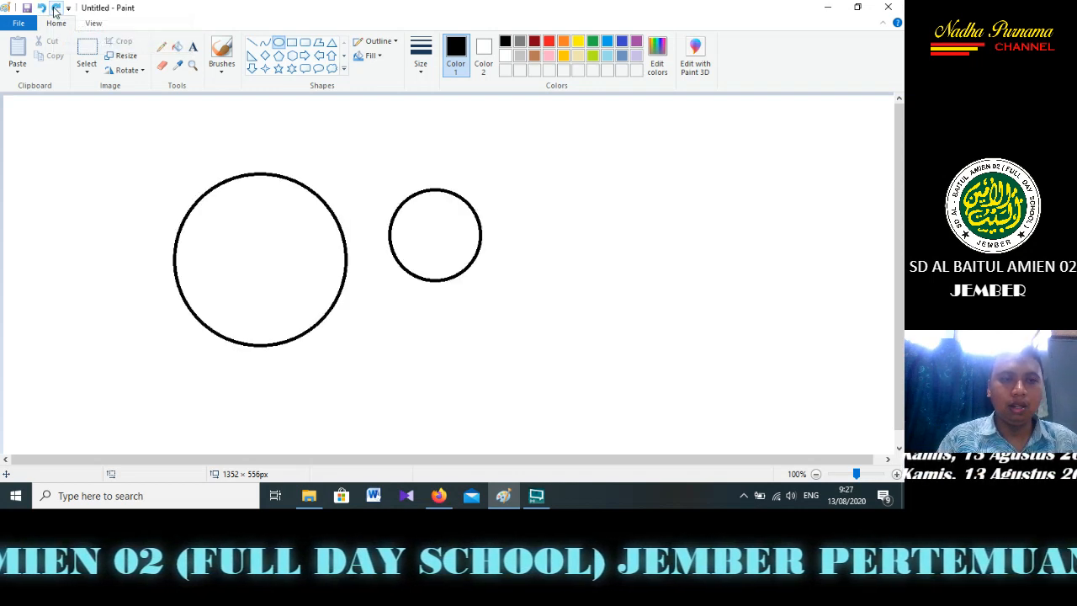
click(56, 8)
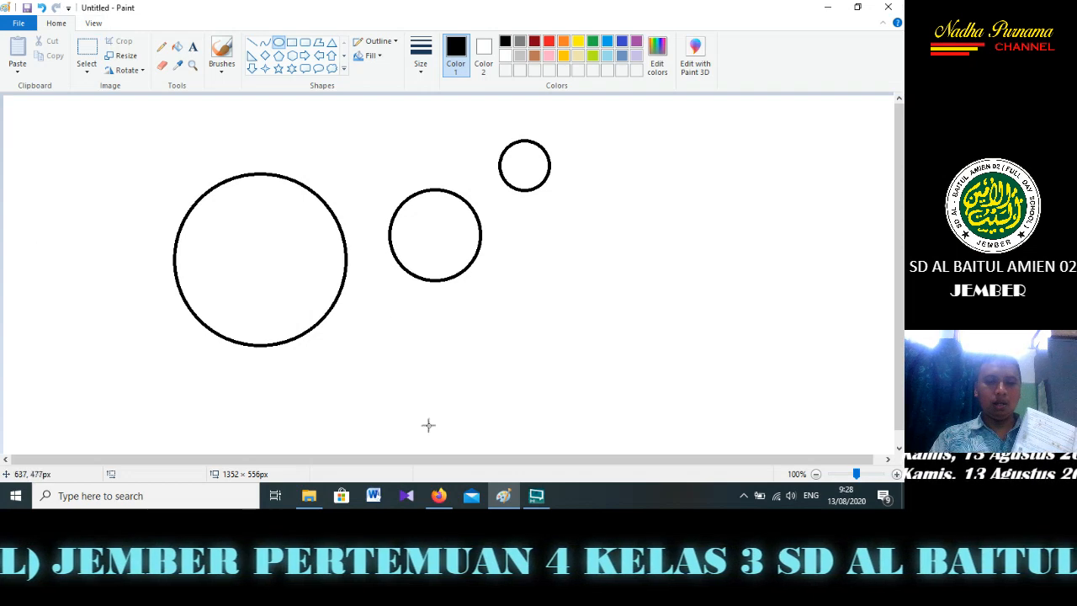
click(536, 496)
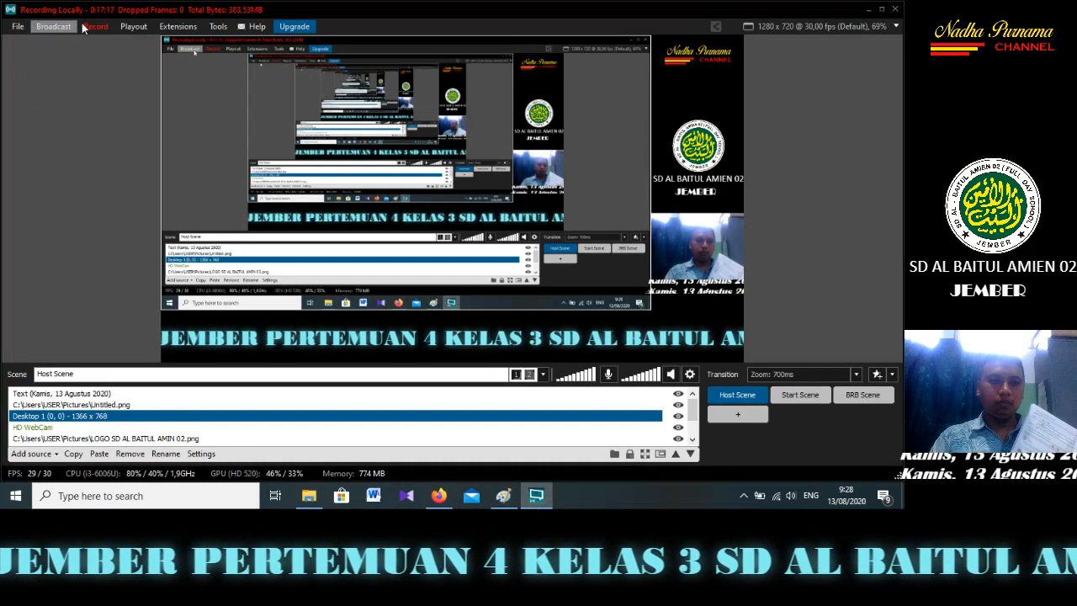